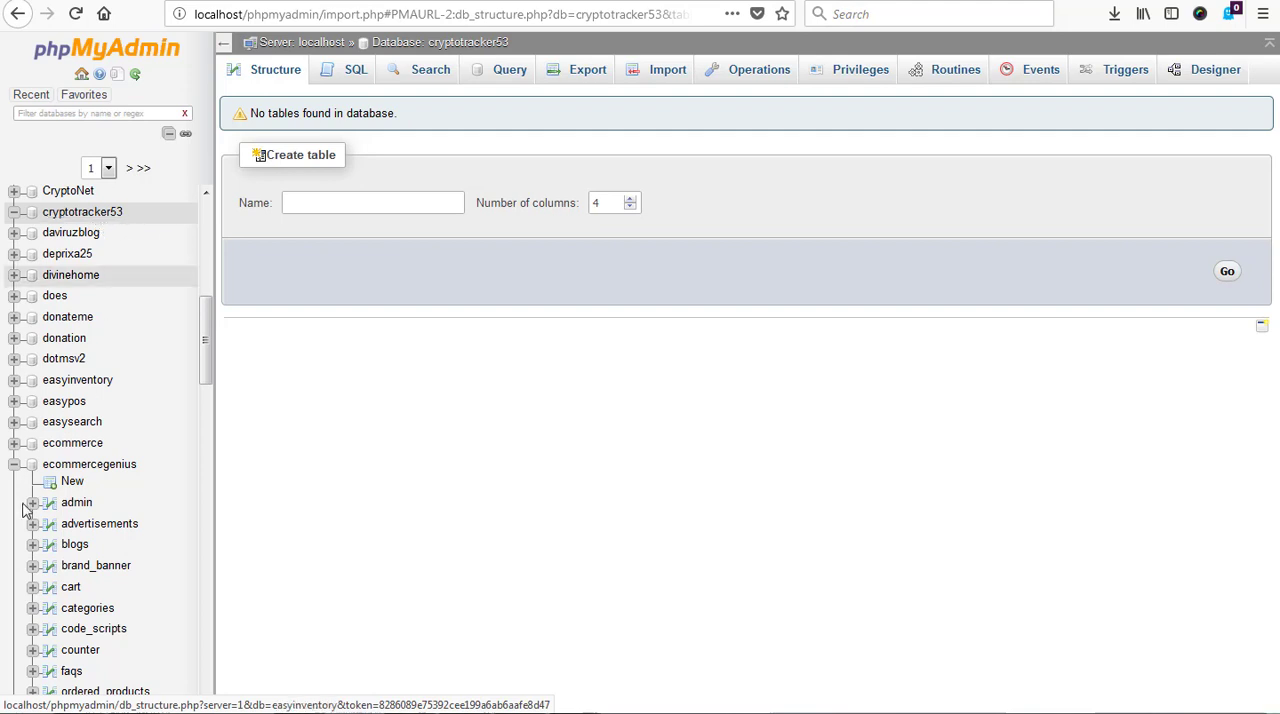
In Windows Explorer, examine the migrations and seeds in cryptotracker53's database folder and the SQL file in its db folder
click(112, 712)
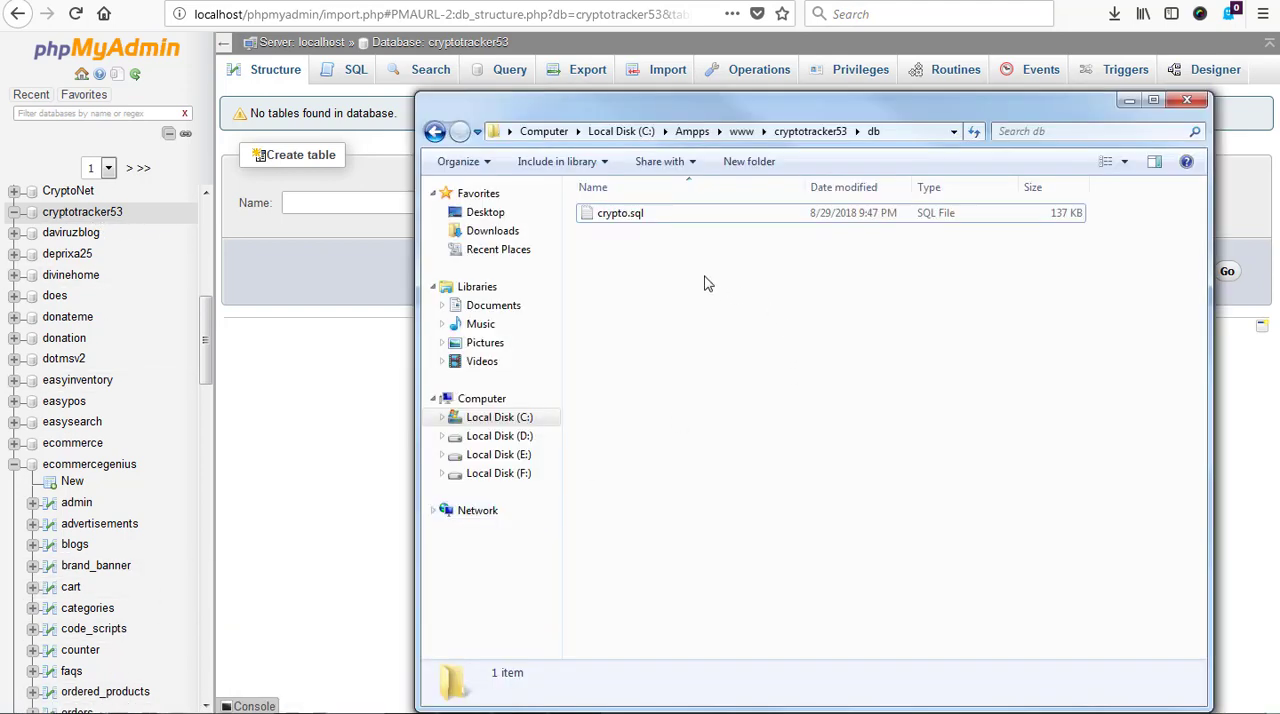
click(810, 134)
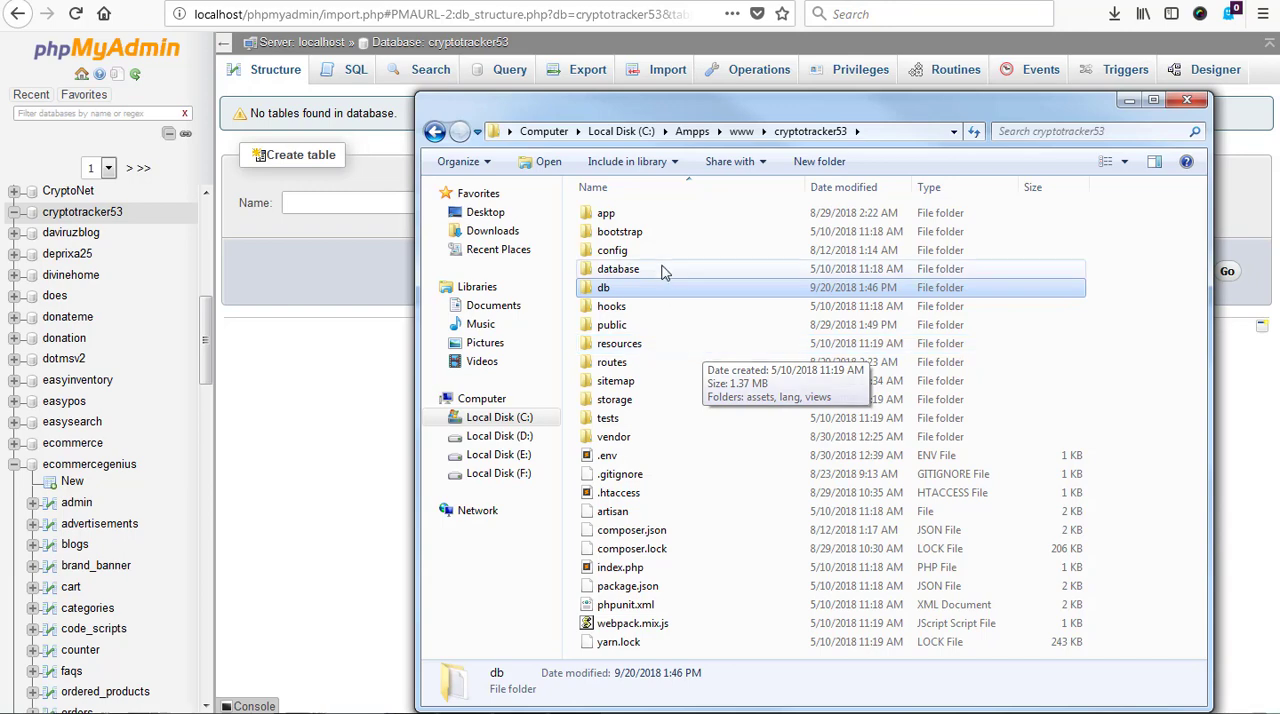
double_click(630, 273)
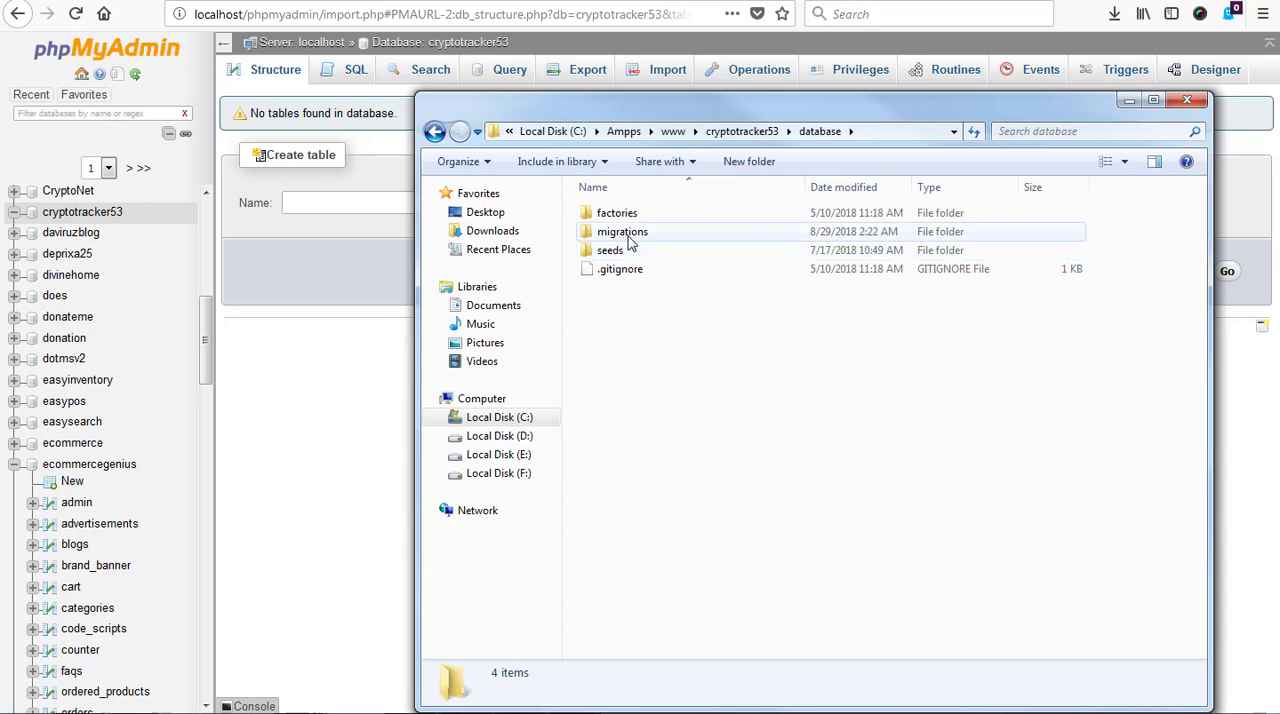
double_click(628, 235)
scroll(786, 313, down, 5)
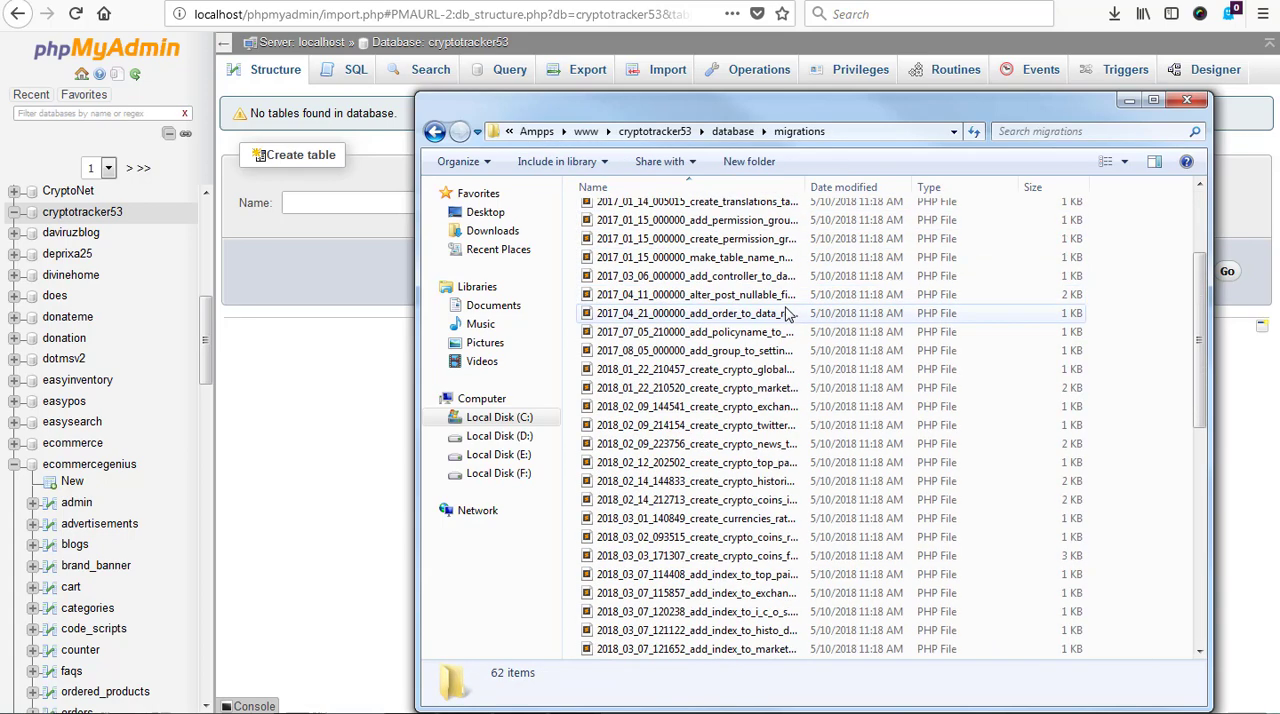
scroll(786, 313, down, 8)
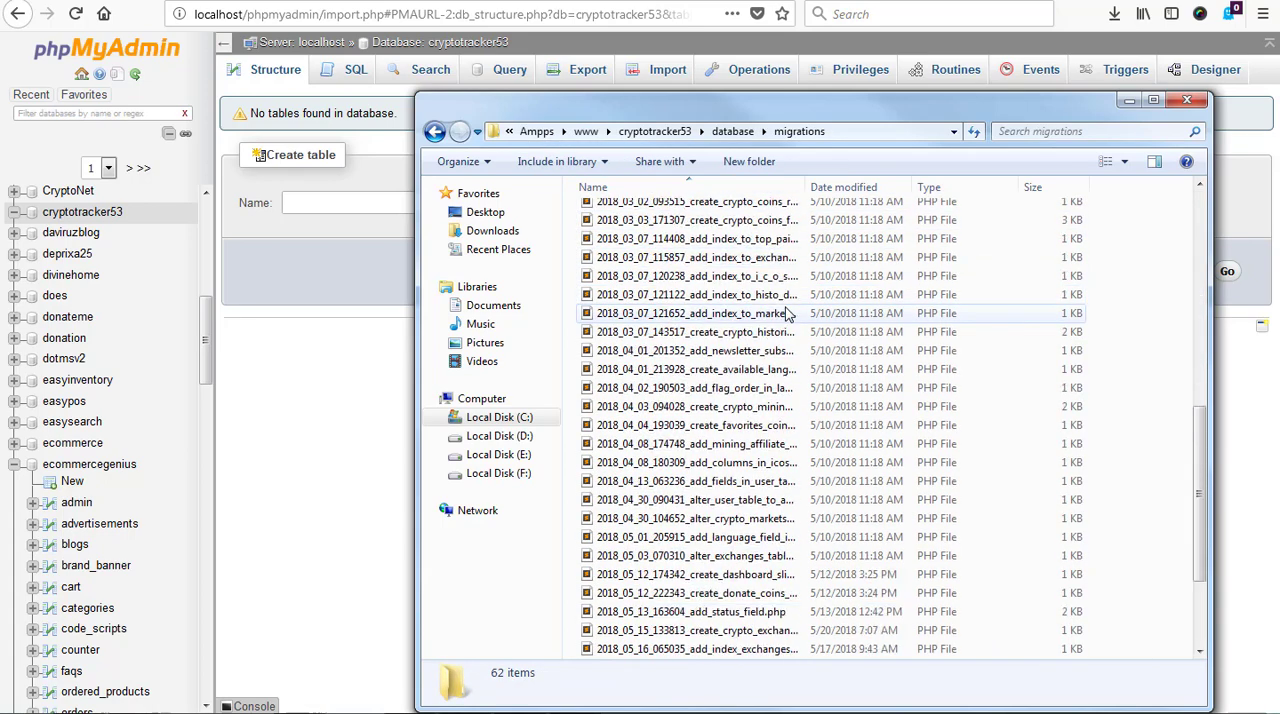
click(433, 133)
double_click(645, 257)
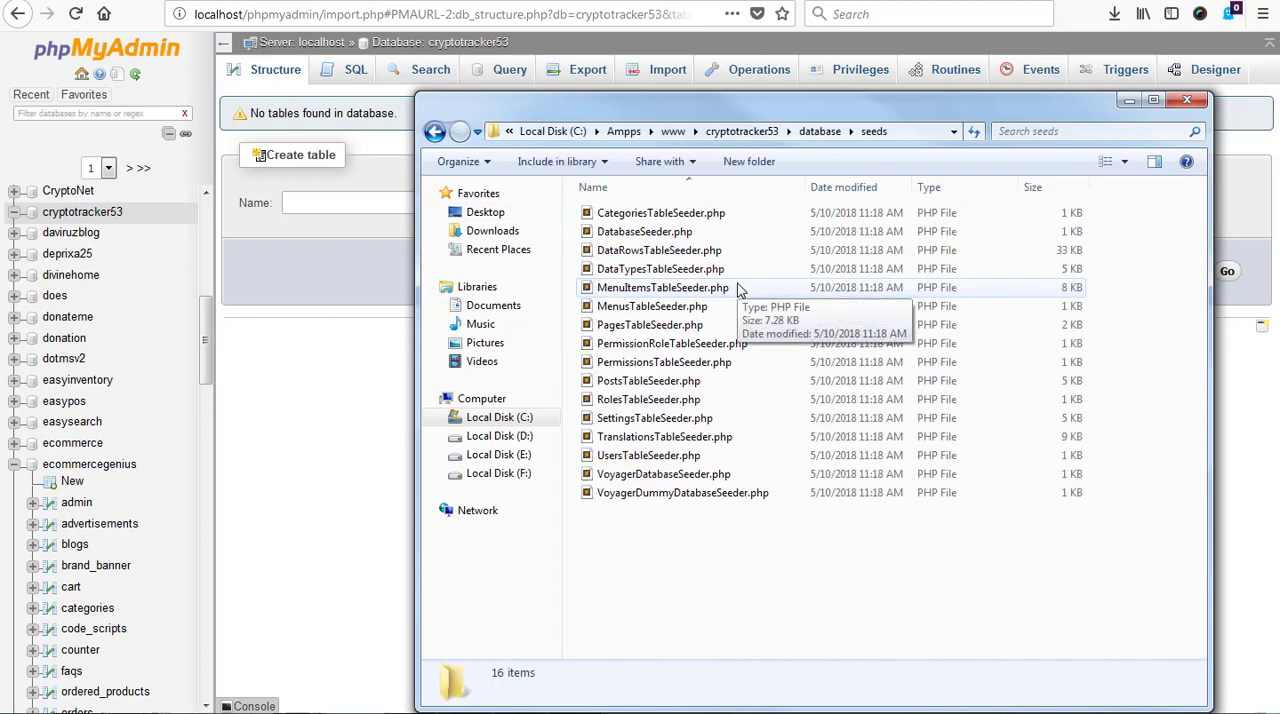
key(BackSpace)
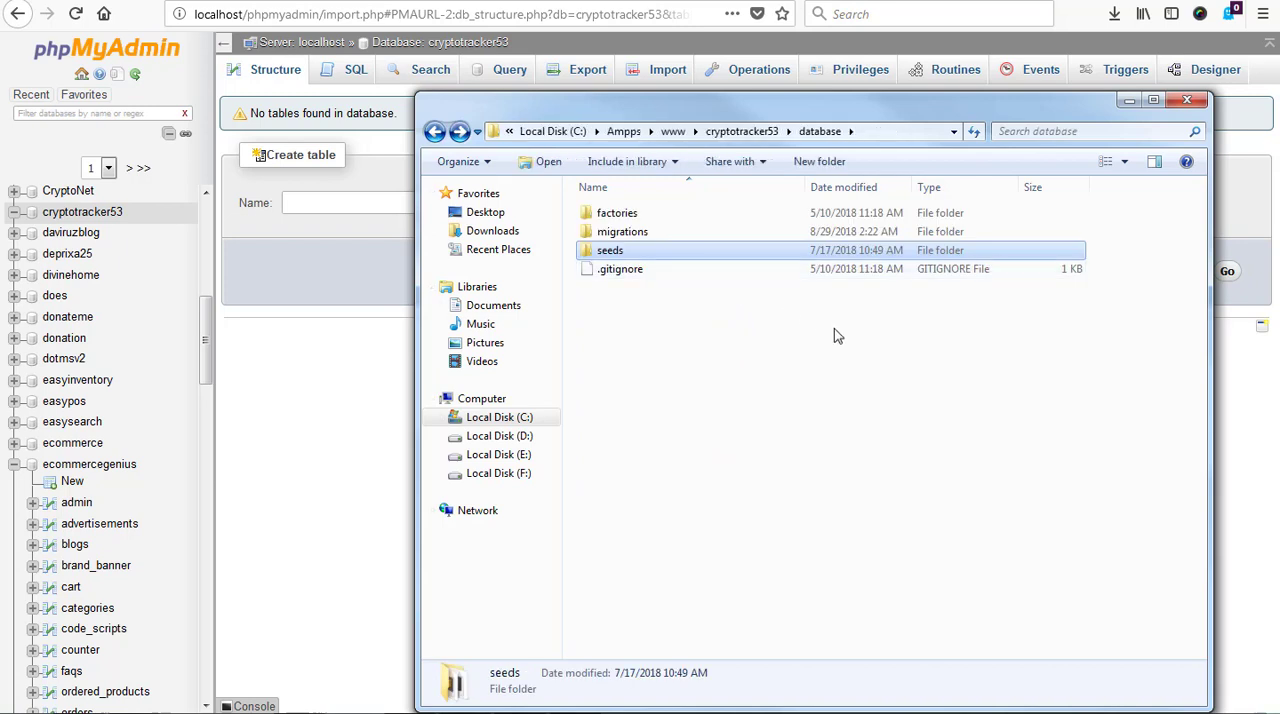
click(434, 133)
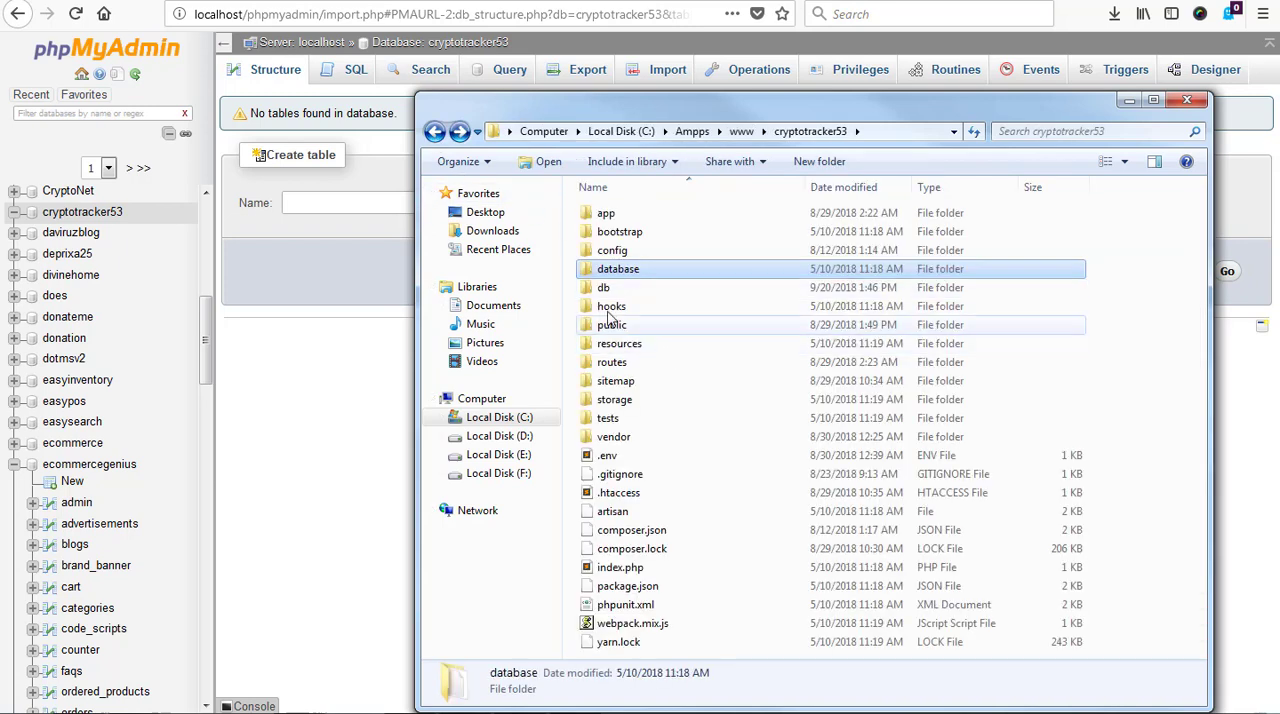
double_click(604, 288)
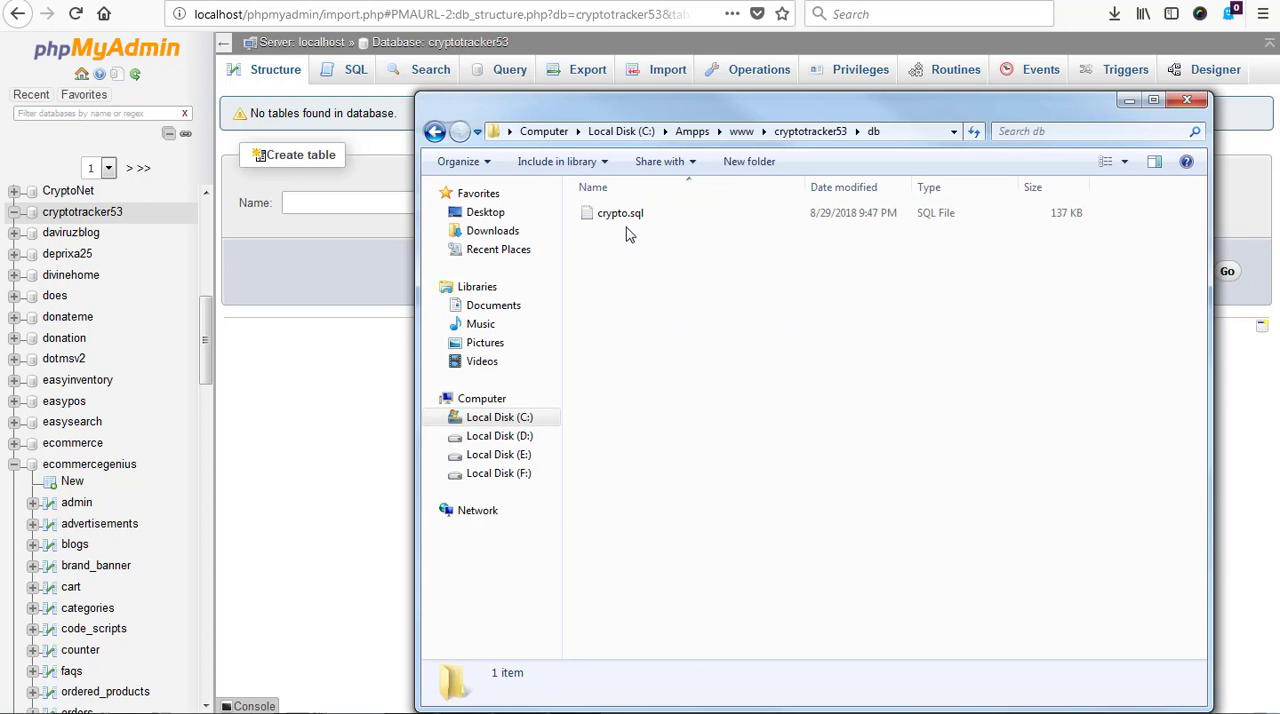
Open the .env file from the cryptotracker53 root folder in Sublime Text and set DB_DATABASE to cryptotracker53
click(436, 132)
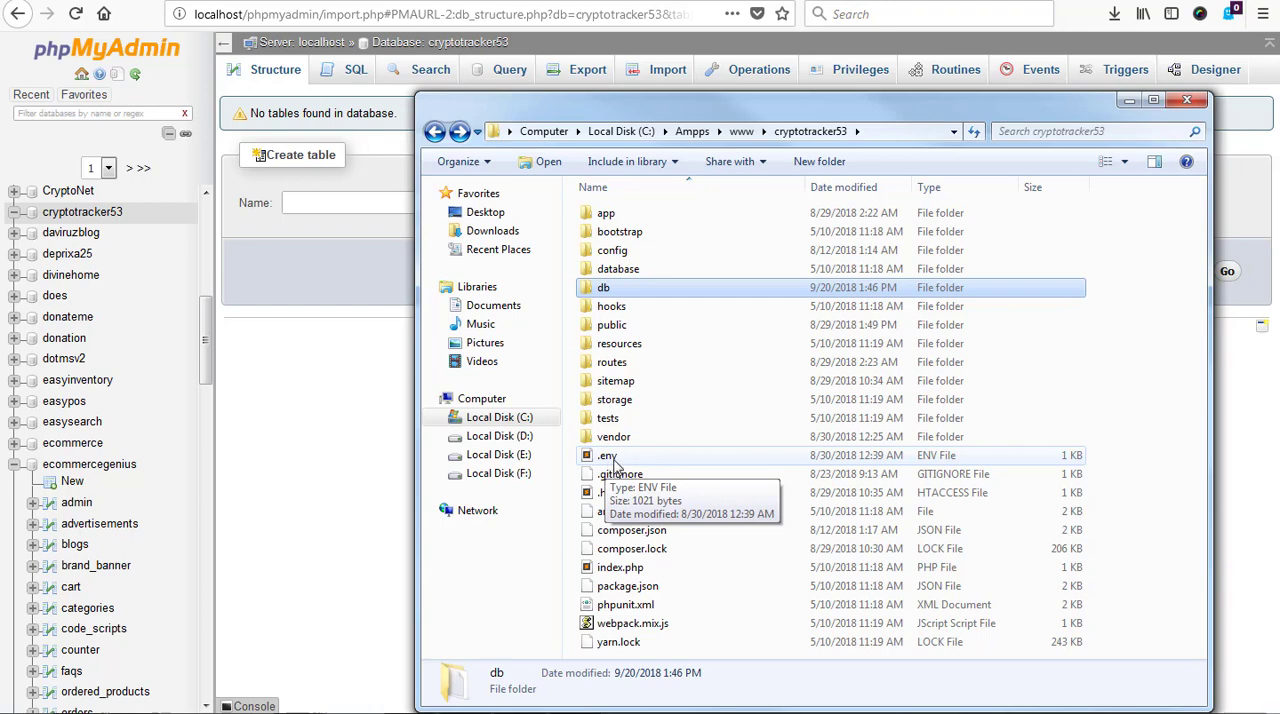
click(622, 458)
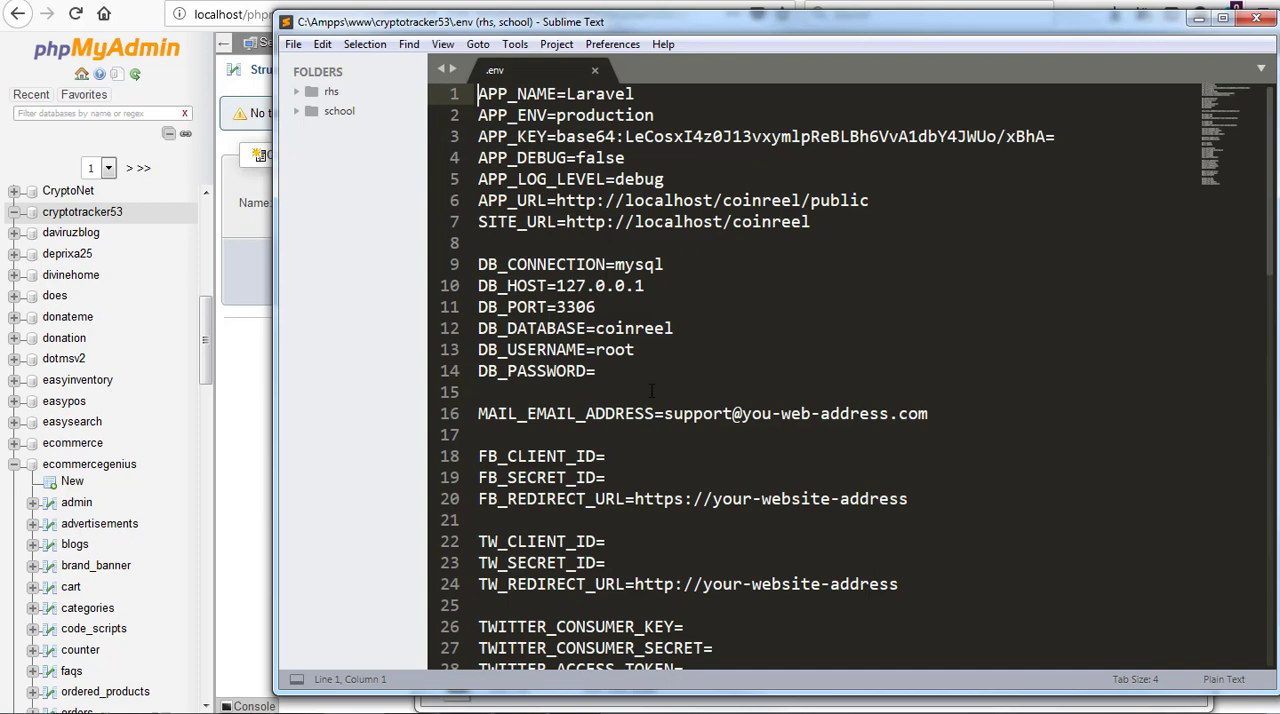
double_click(636, 328)
key(ctrl+c)
right_click(637, 333)
click(705, 410)
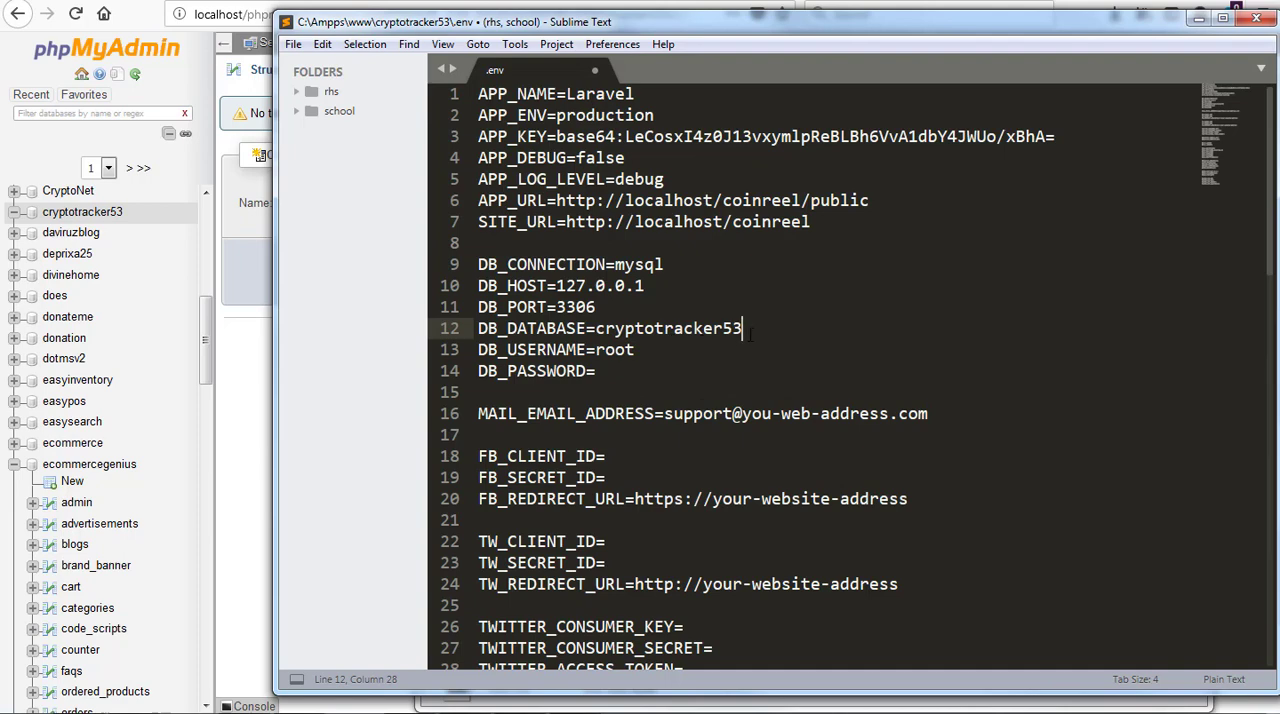
Enter the database account's username in DB_USERNAME and its password in DB_PASSWORD, and save the .env file
double_click(630, 350)
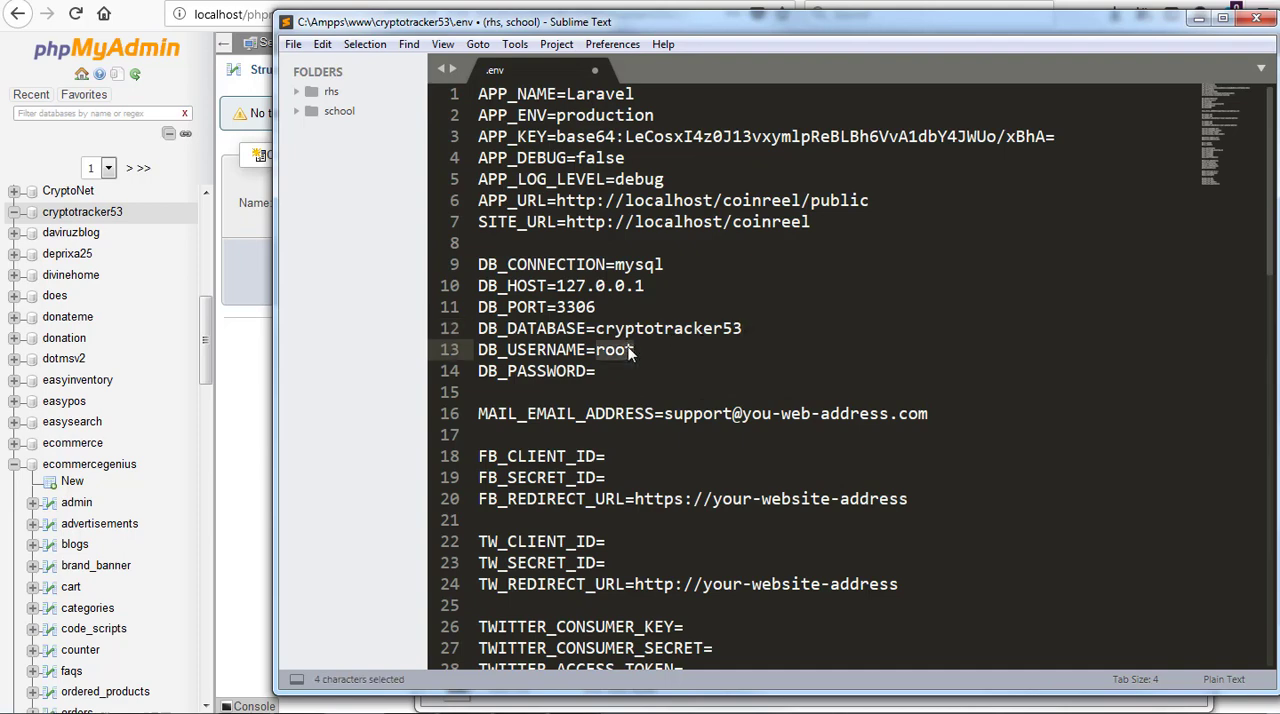
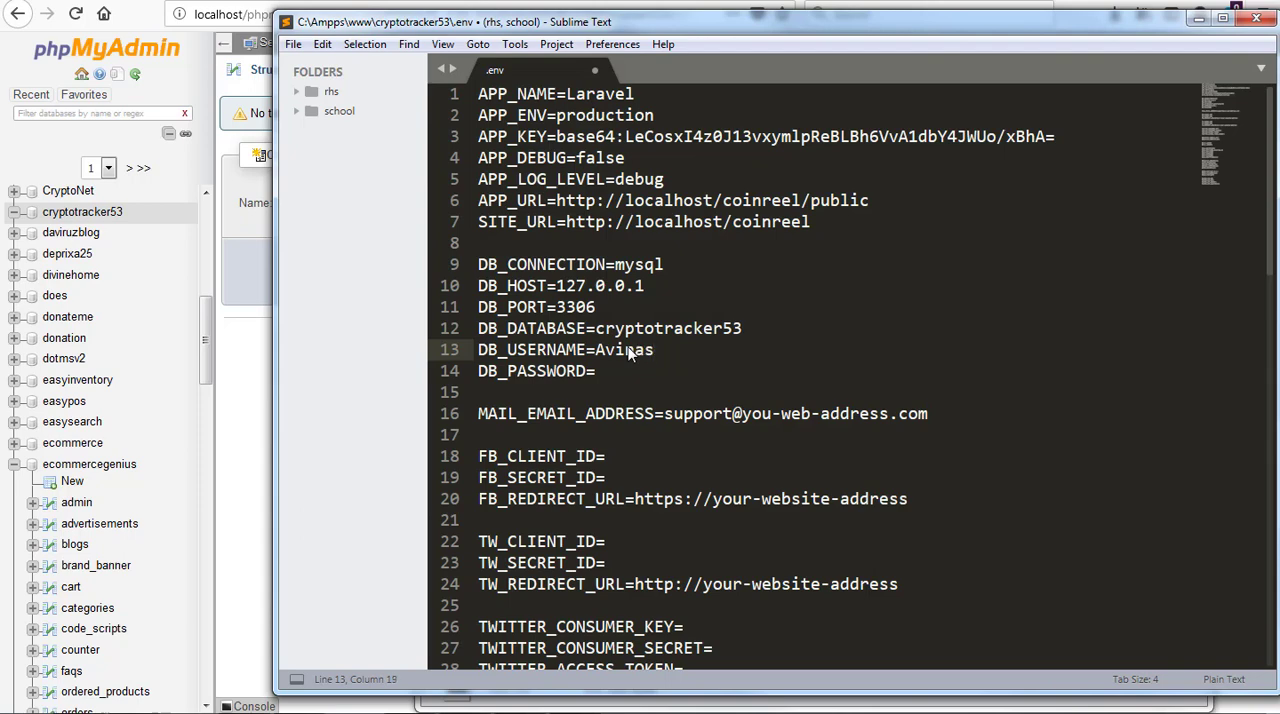
key(Down)
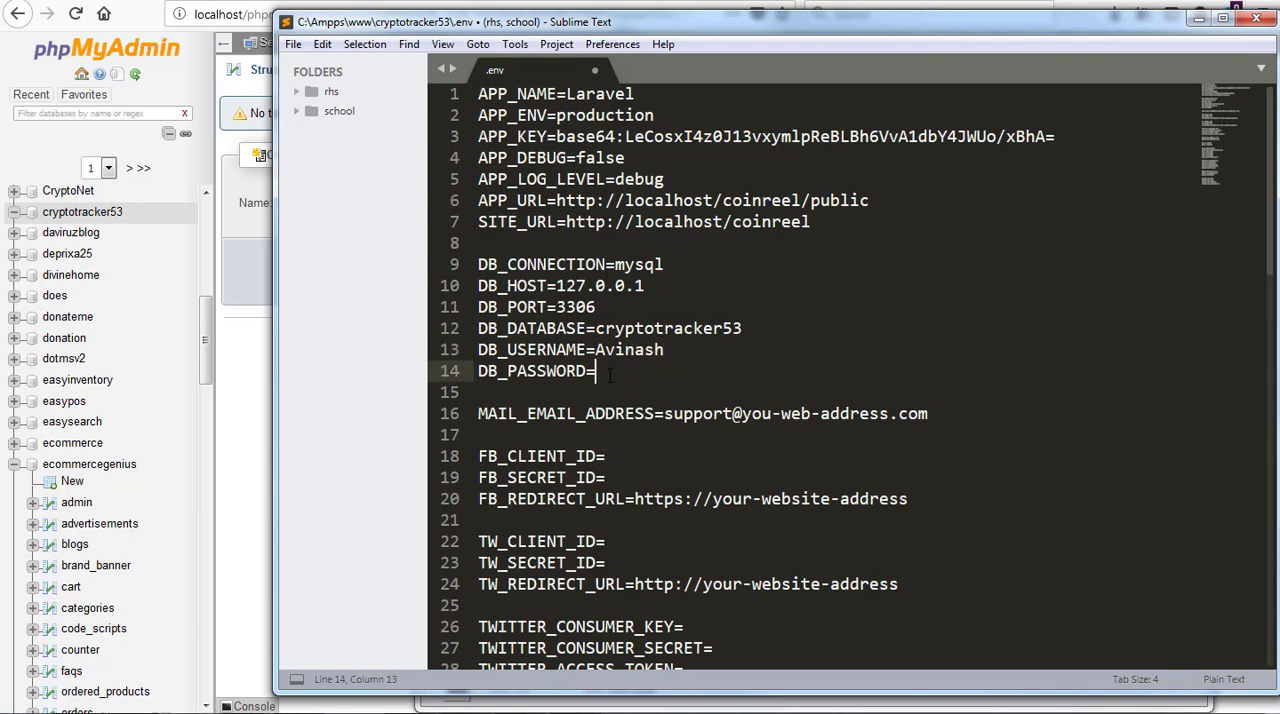
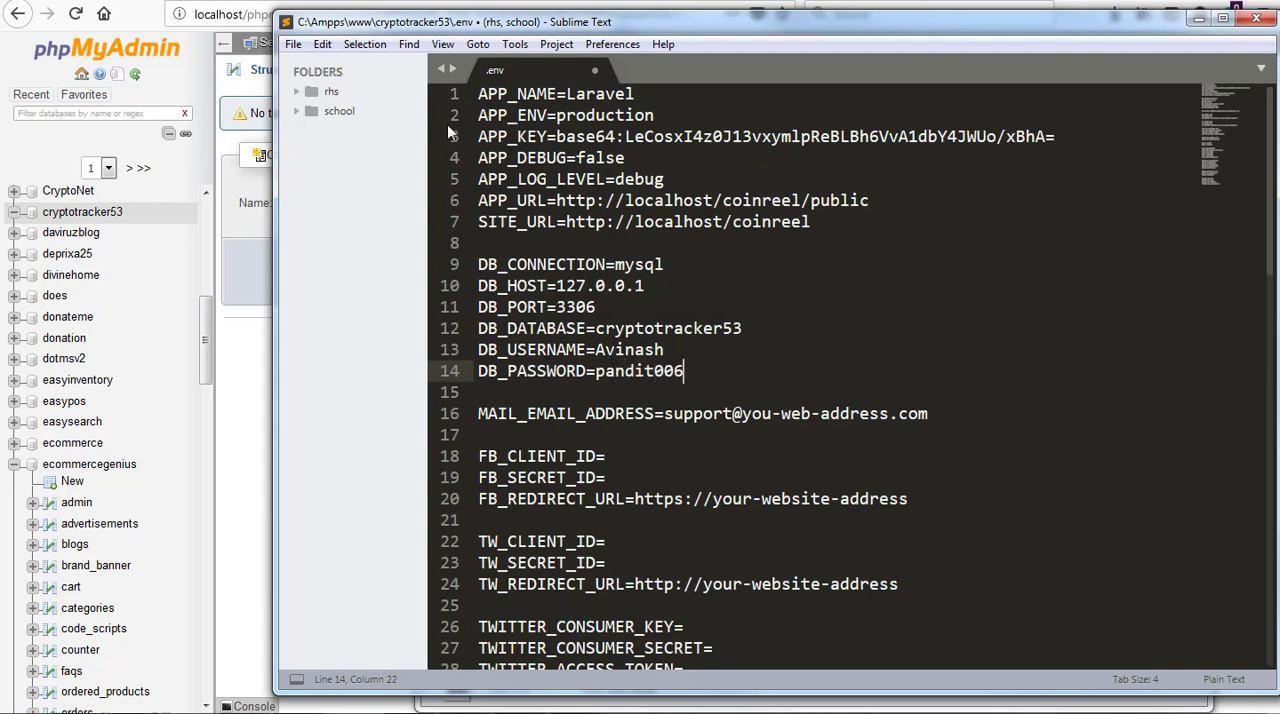
click(302, 48)
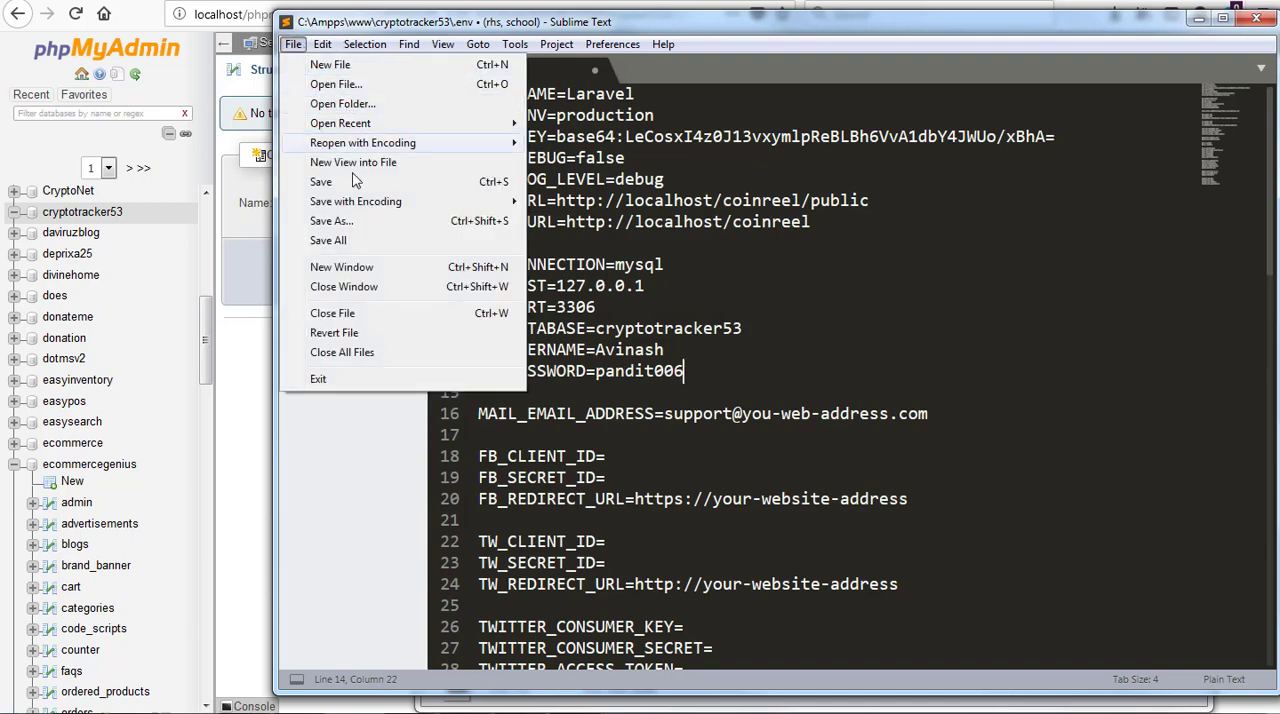
click(321, 182)
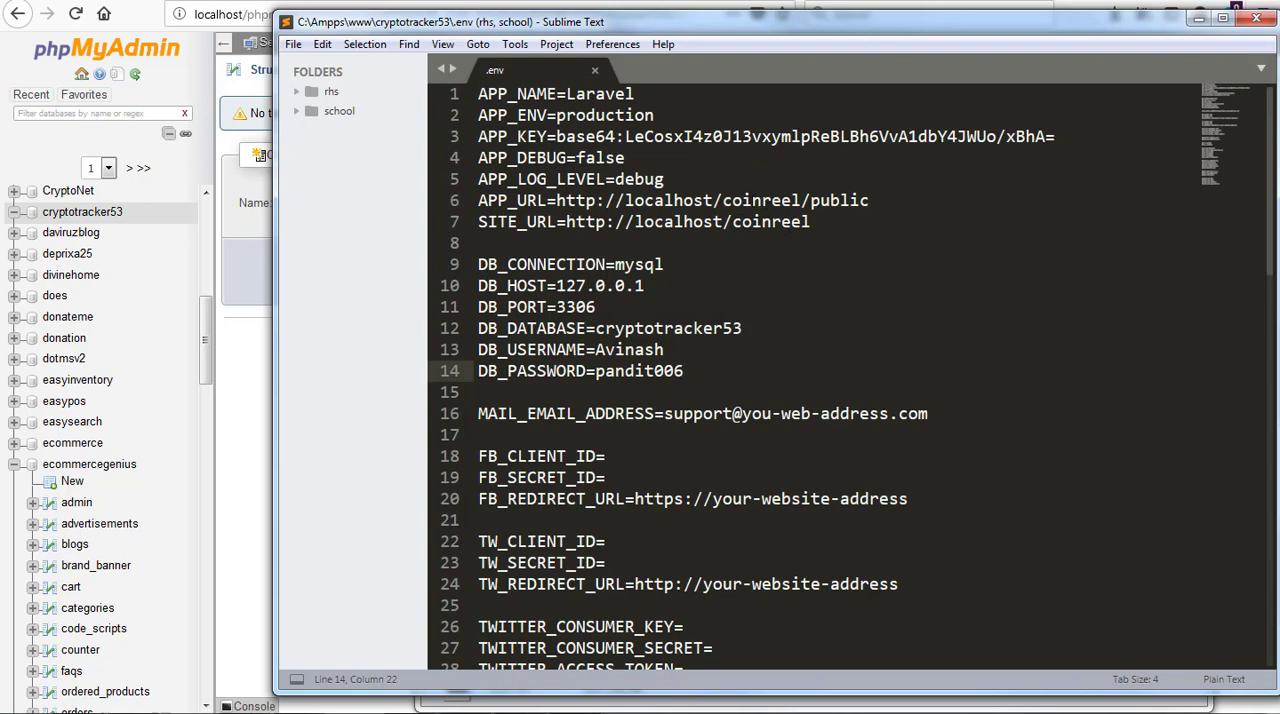
click(752, 201)
double_click(752, 201)
right_click(752, 201)
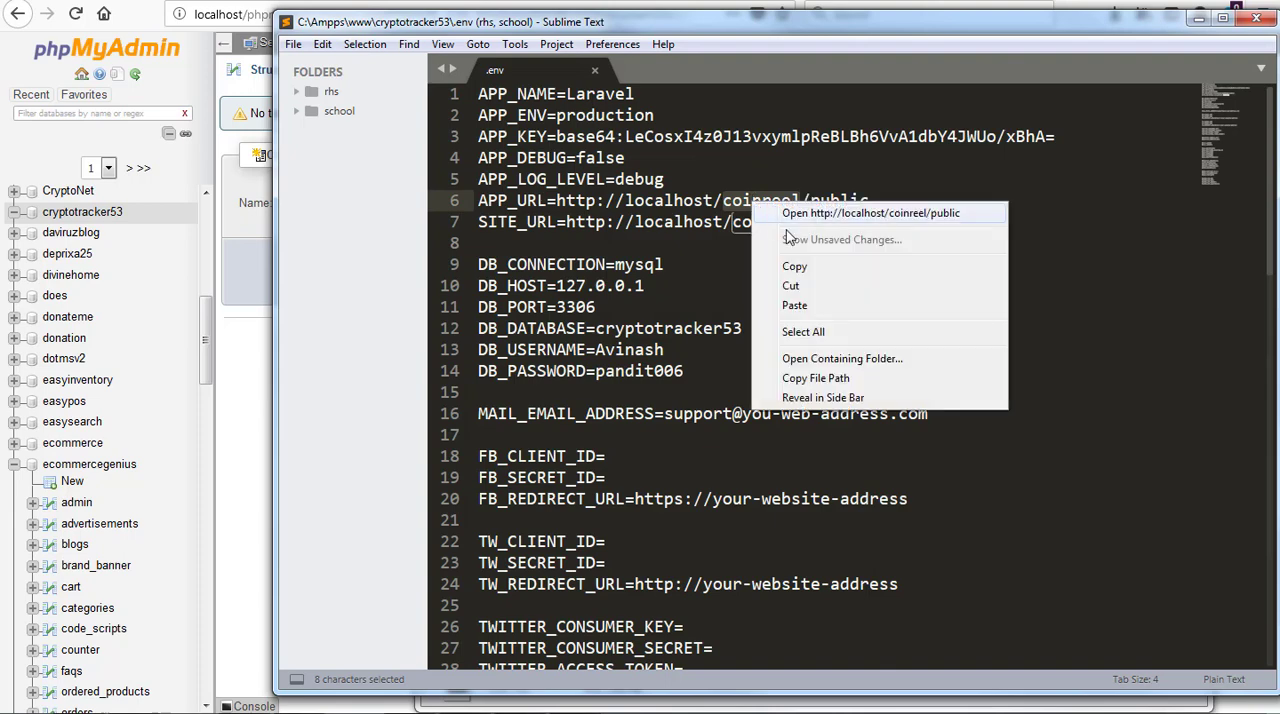
click(795, 305)
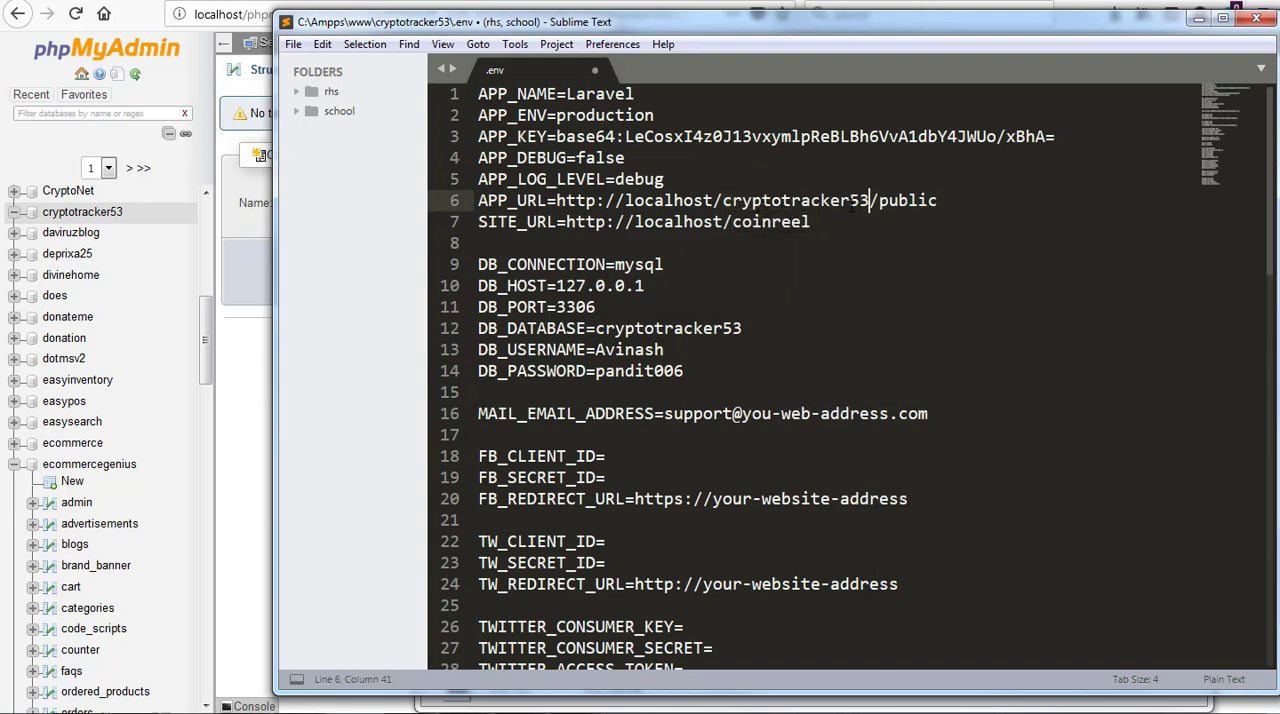
double_click(784, 224)
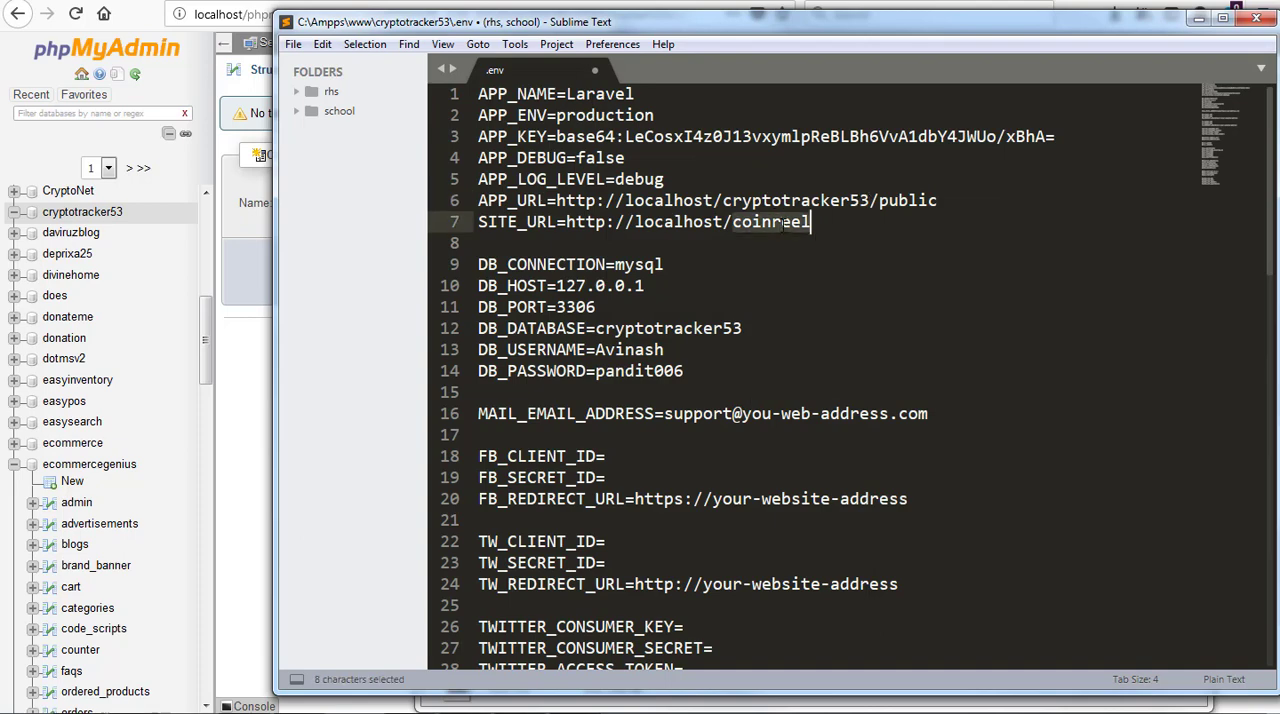
right_click(784, 224)
click(812, 324)
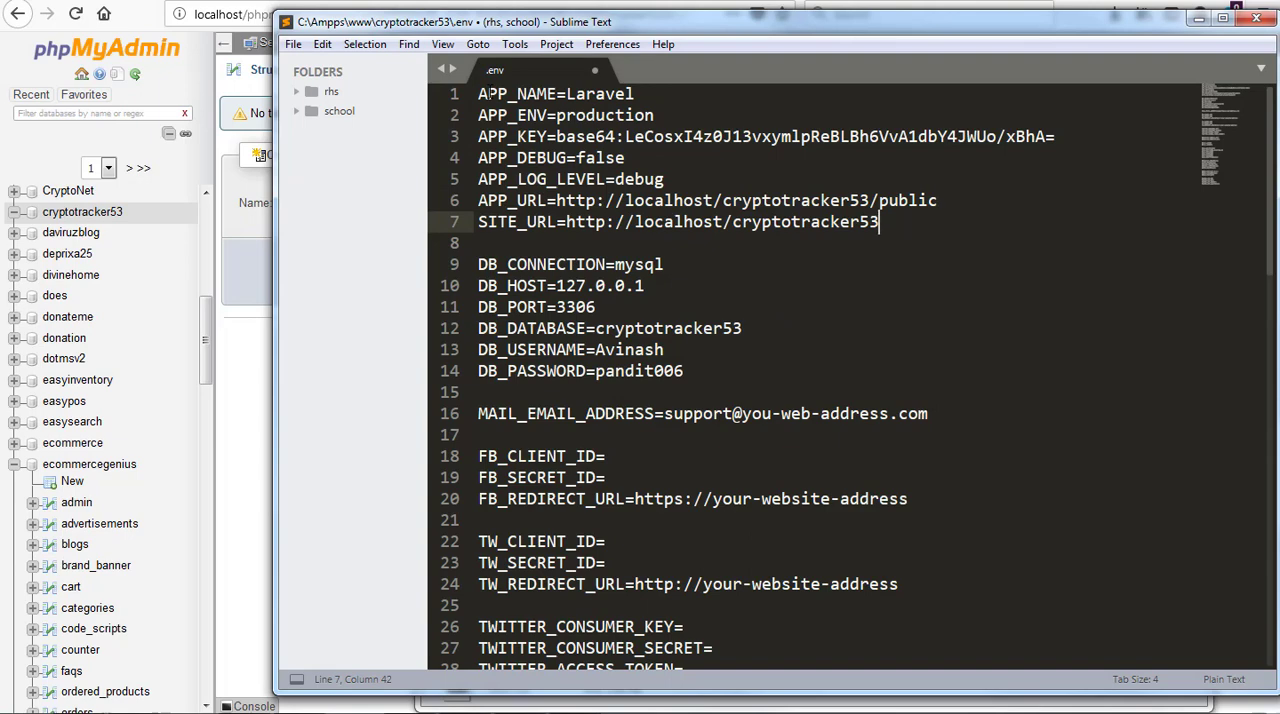
click(293, 44)
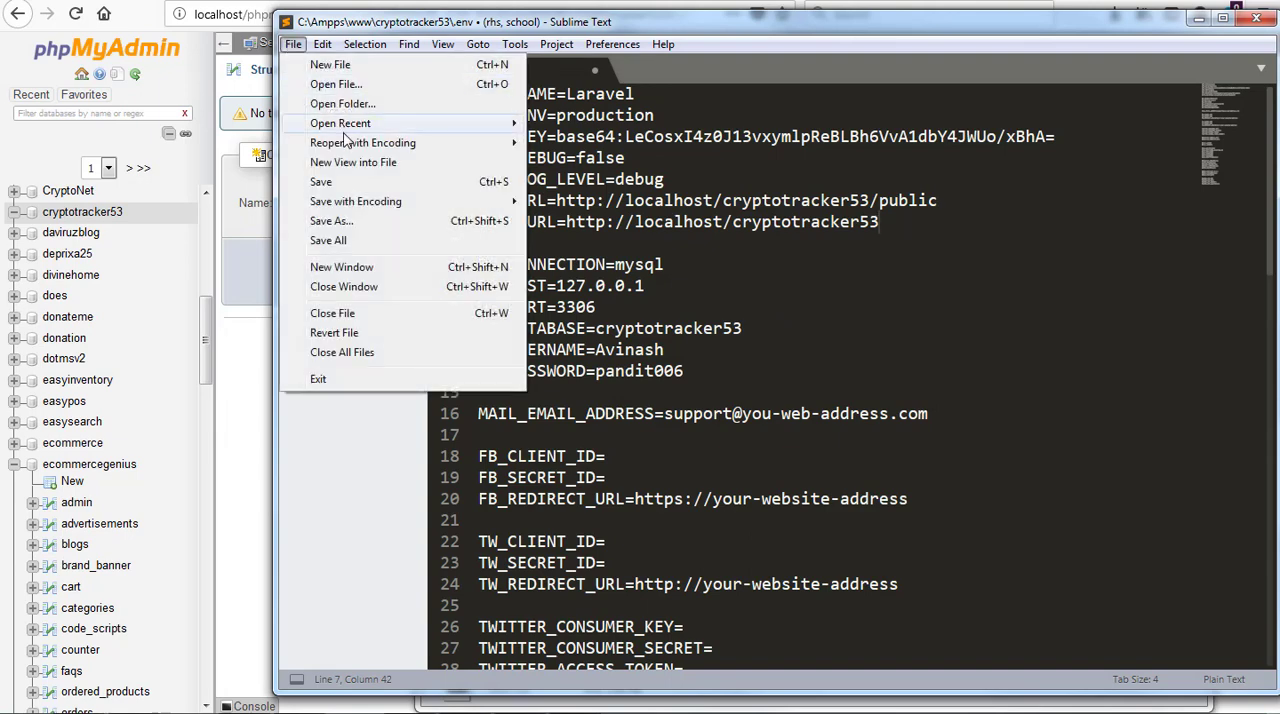
click(338, 185)
Switch to Firefox and load localhost/cryptotracker53 in a new tab
click(497, 2)
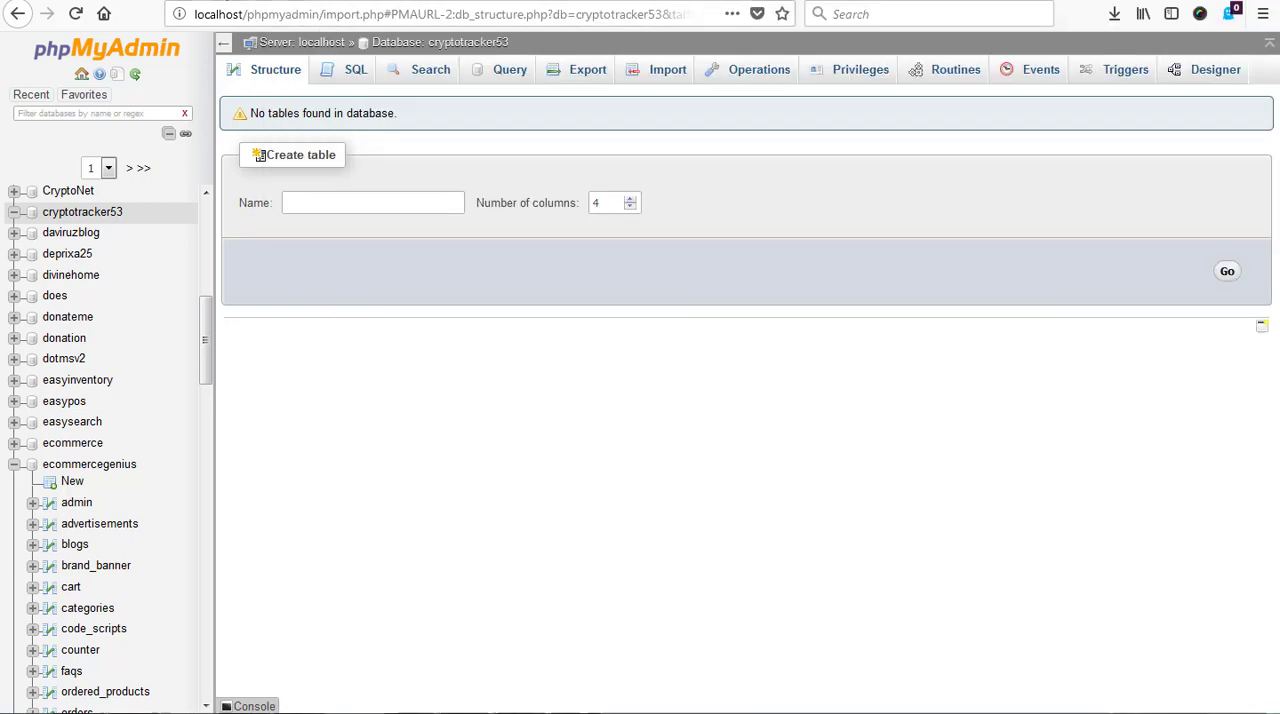
key(ctrl+t)
text(l)
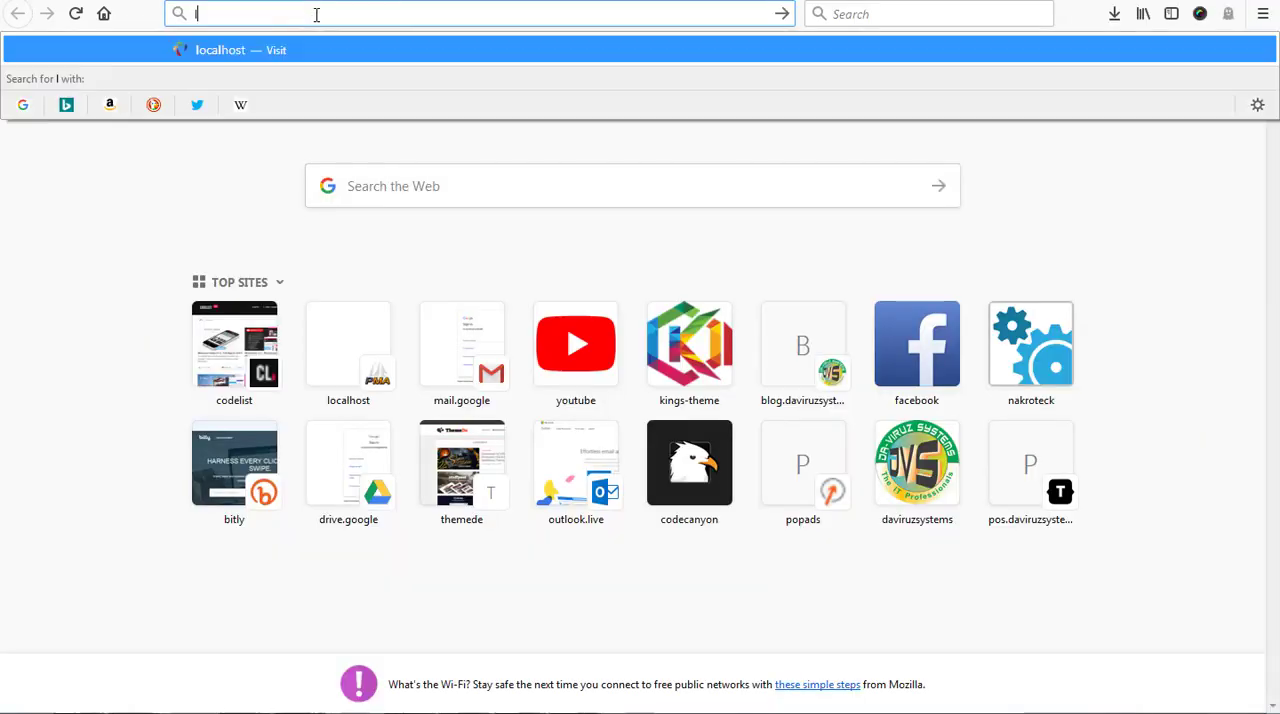
text(ocalhost/)
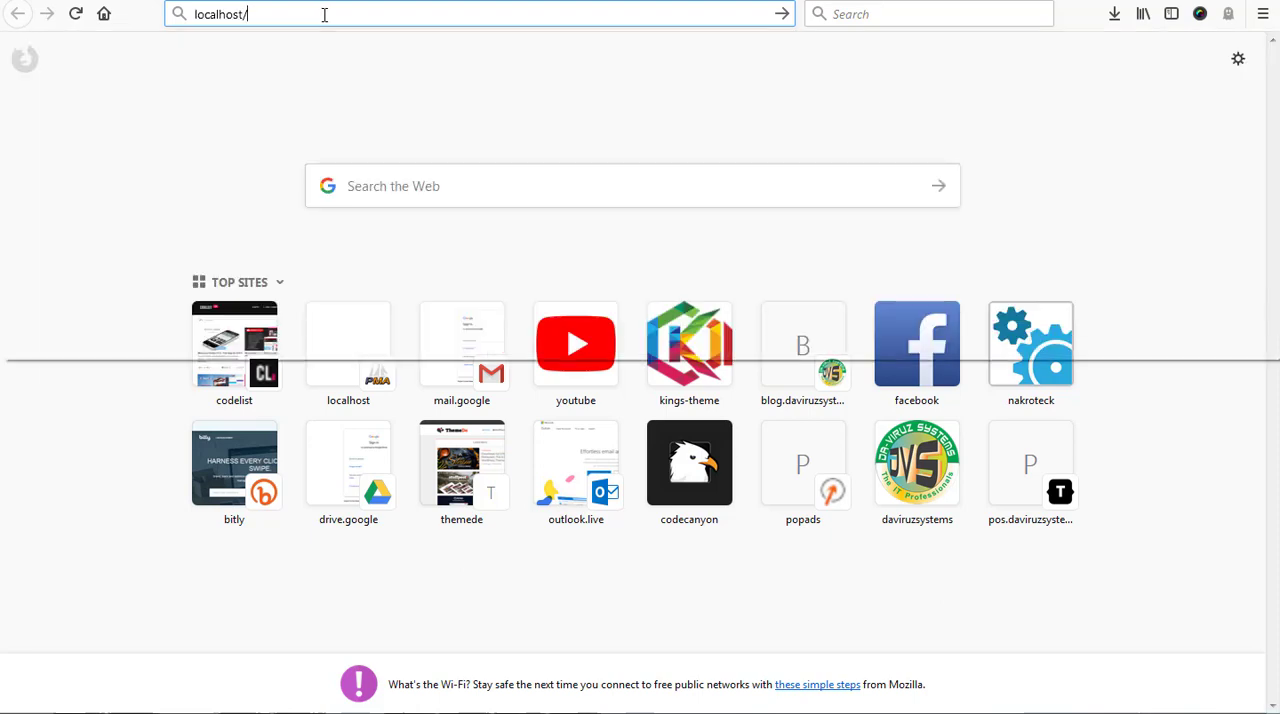
text(cryptotracker53)
key(Return)
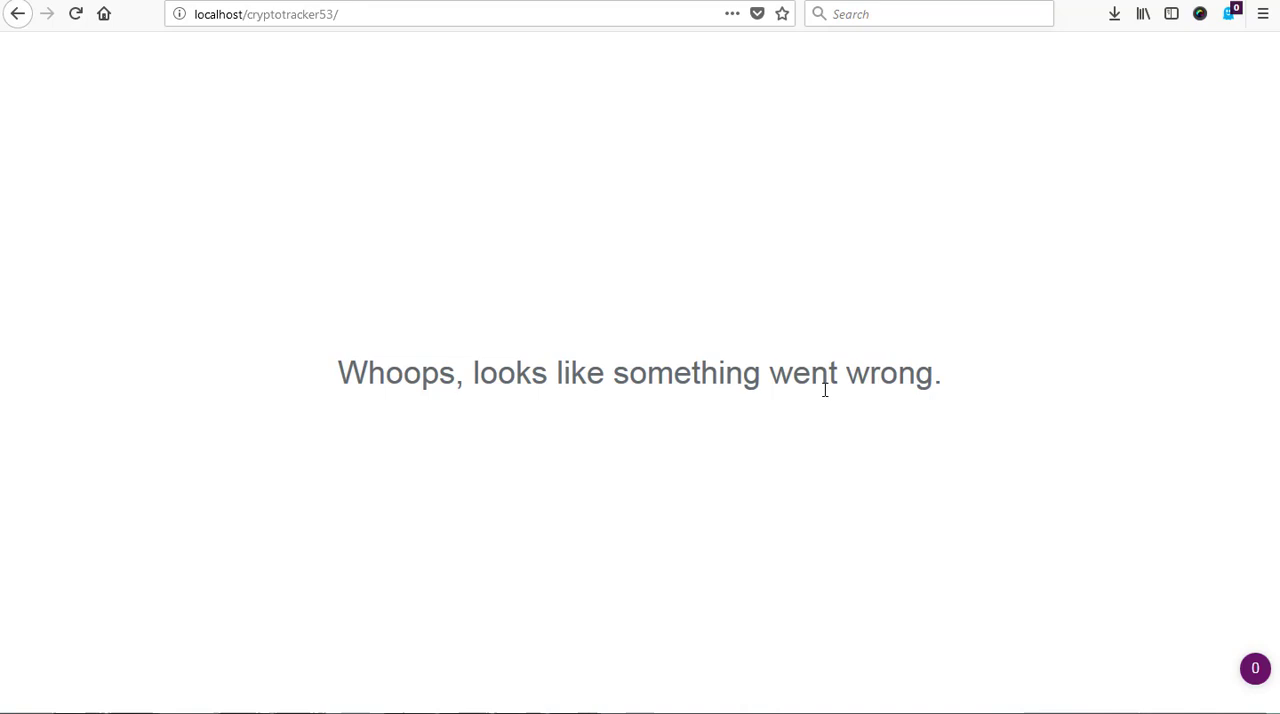
Return to the .env file in Sublime Text, set APP_DEBUG to true and save the file
click(285, 712)
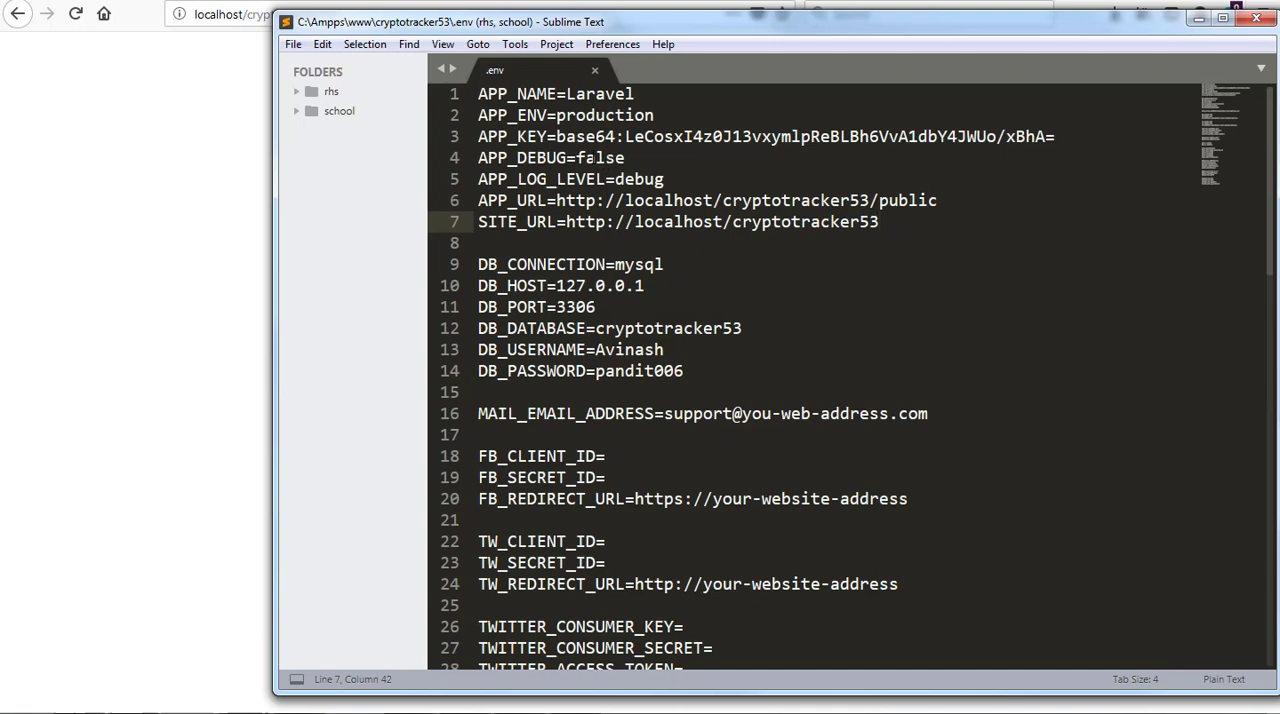
click(140, 236)
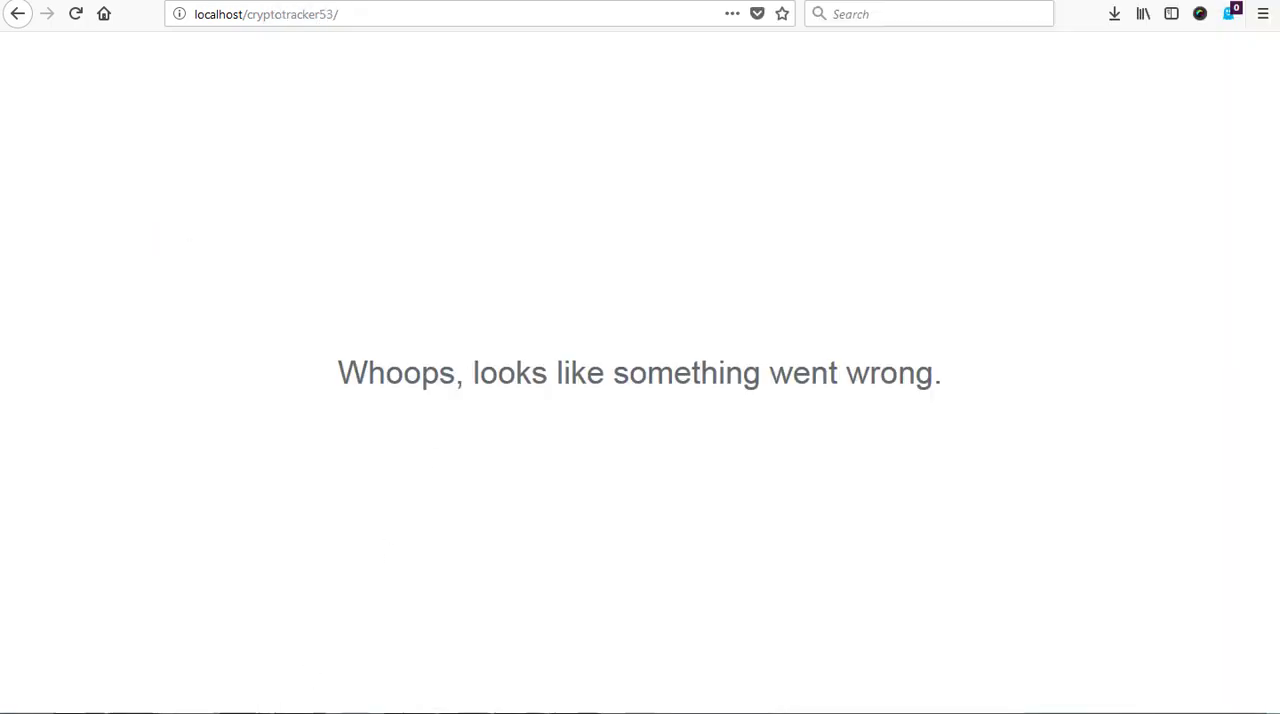
click(270, 711)
double_click(600, 160)
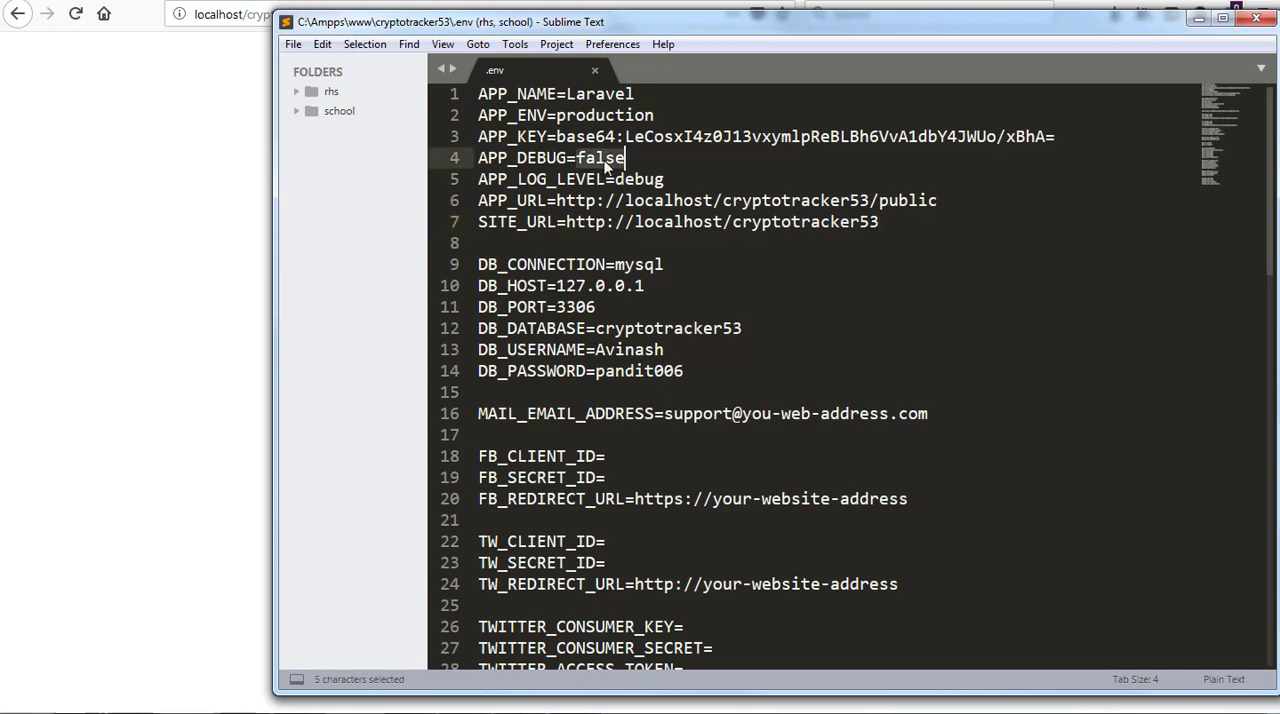
text(tr)
text(ue)
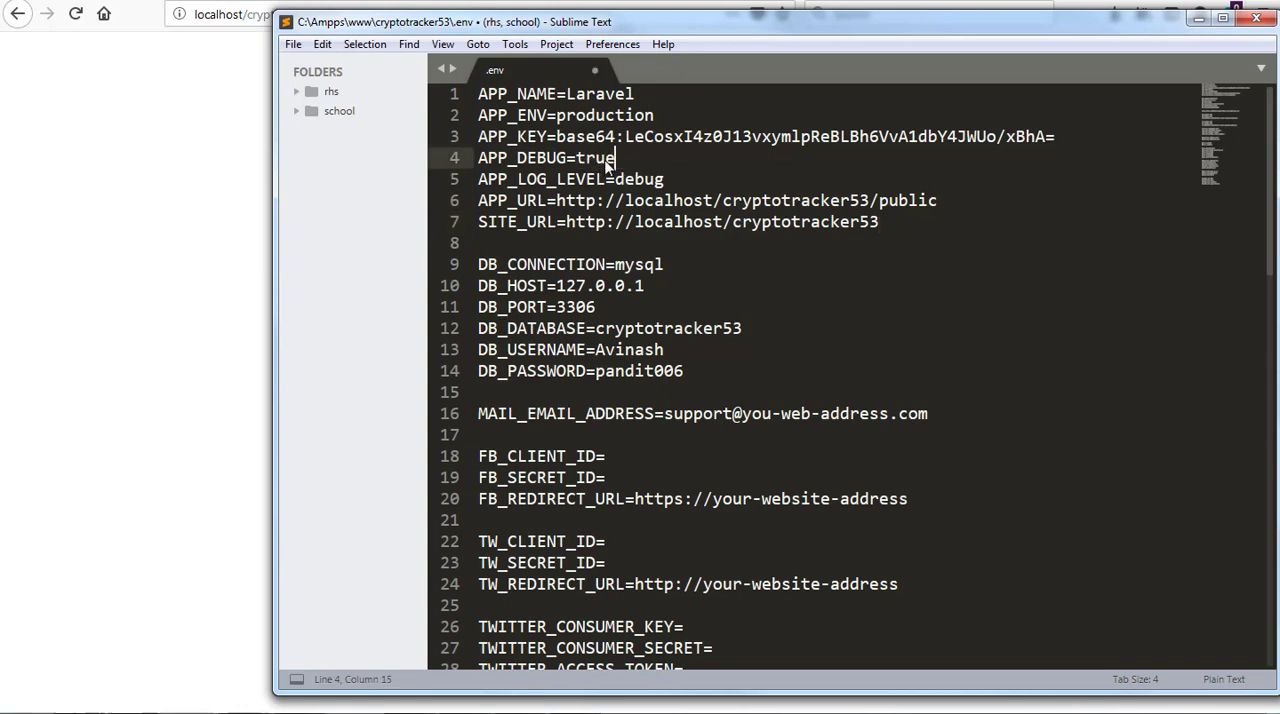
key(ctrl+s)
Reload the cryptotracker53 site in Firefox, examine the detailed error page, and return to the database in phpMyAdmin
click(254, 66)
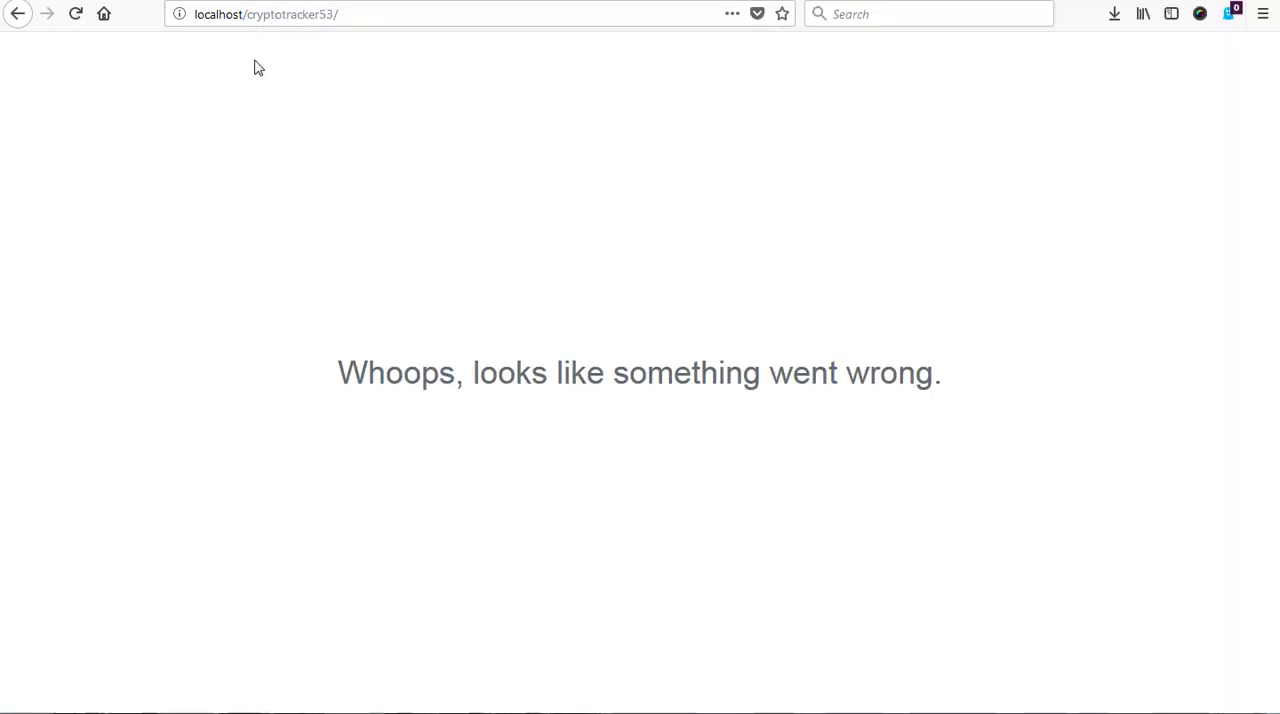
click(76, 14)
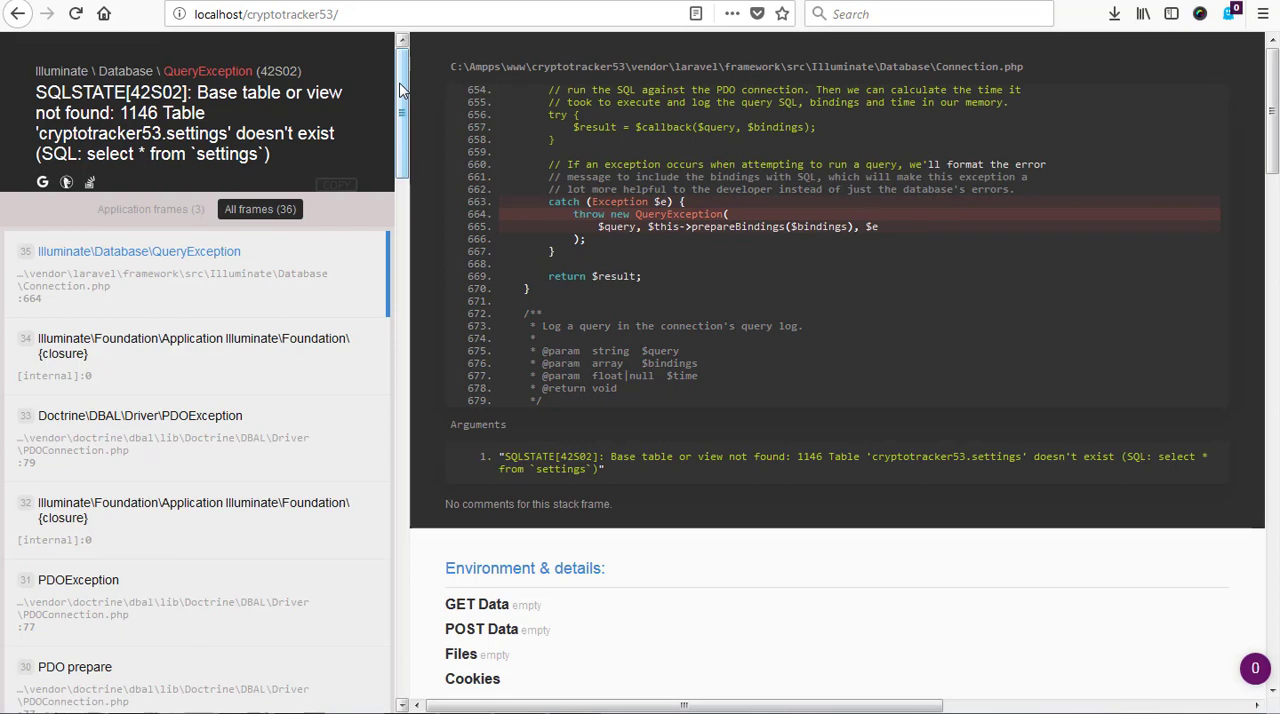
scroll(350, 130, up, 1)
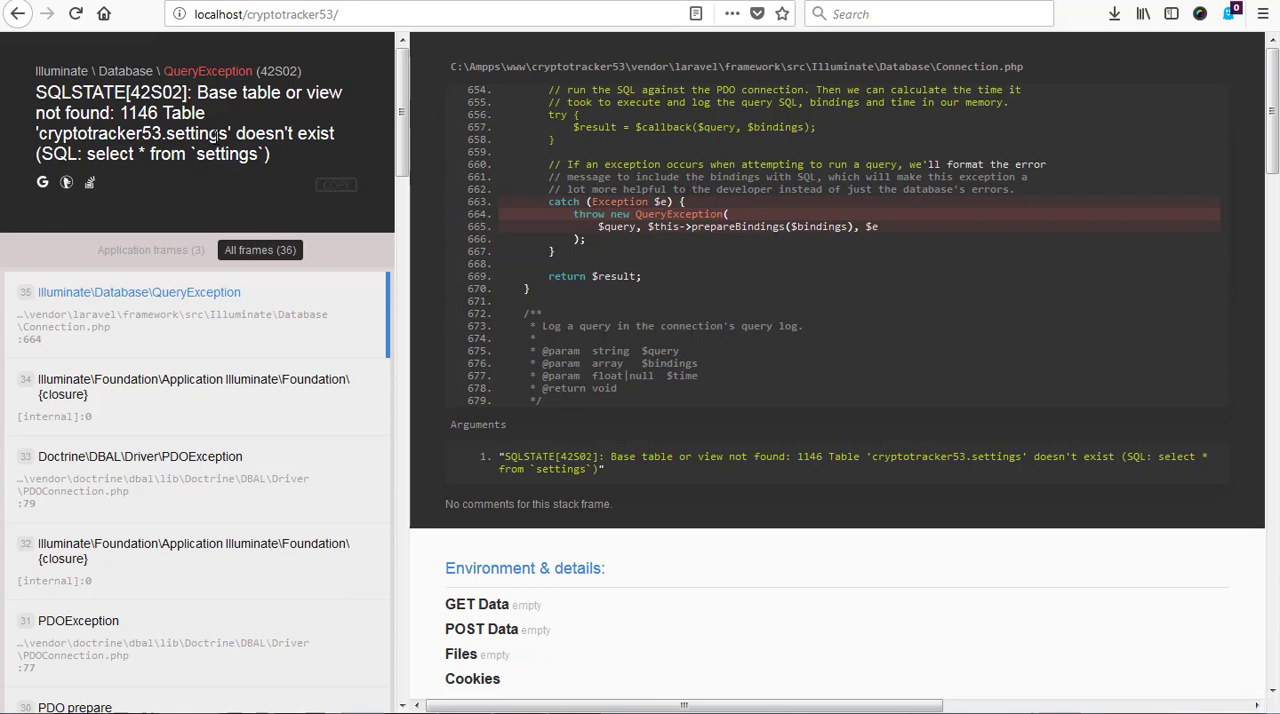
click(143, 2)
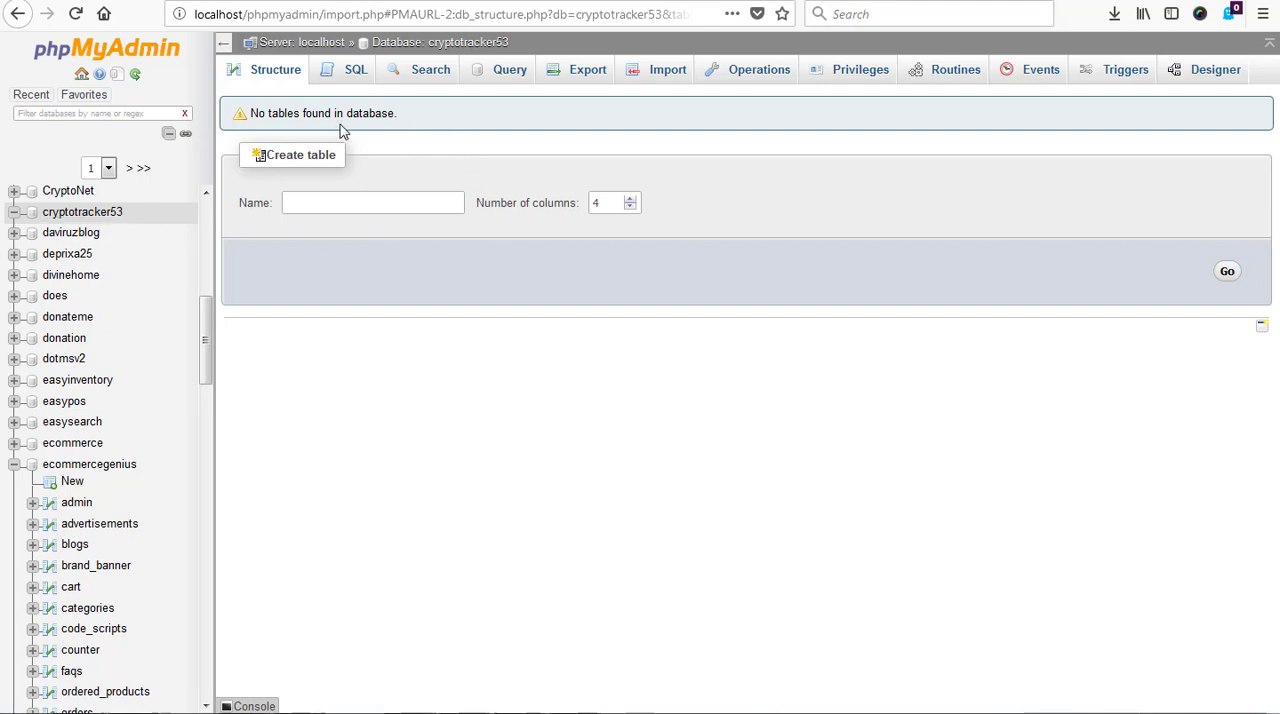
Recheck the site's detailed error page, switch to the .env file in Sublime Text, set APP_DEBUG to false and save it
click(375, 2)
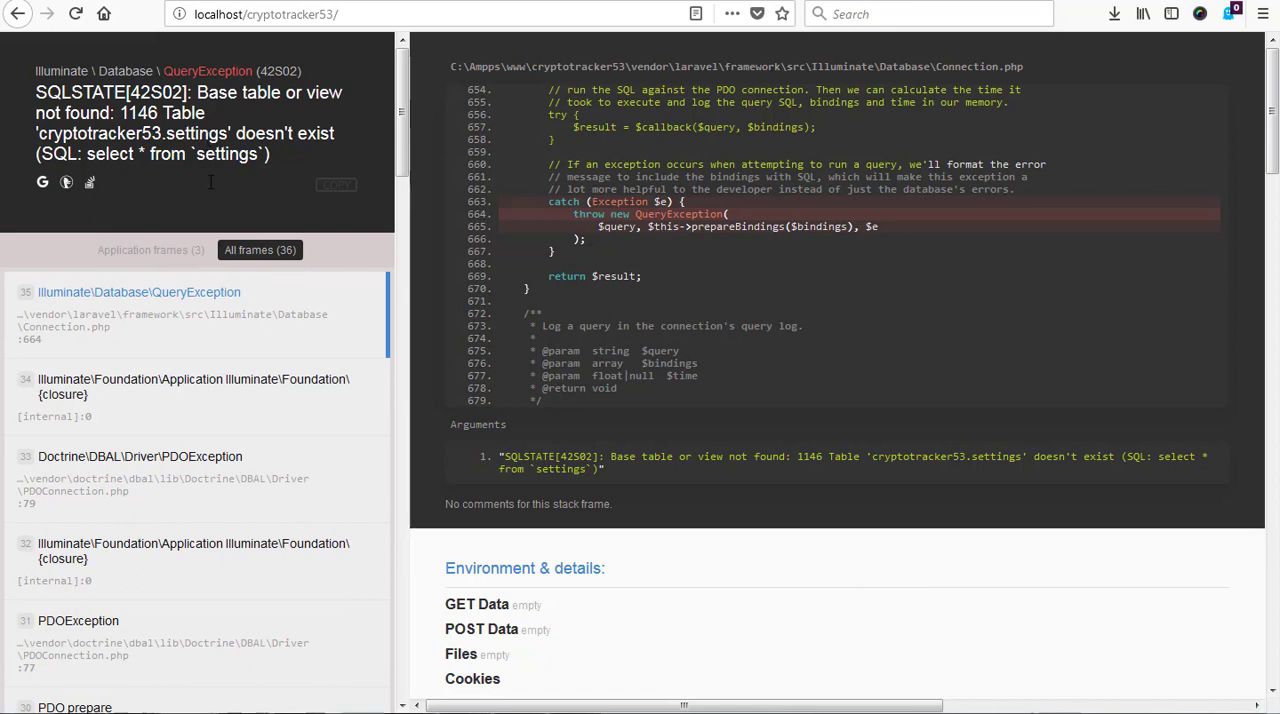
key(alt+Tab)
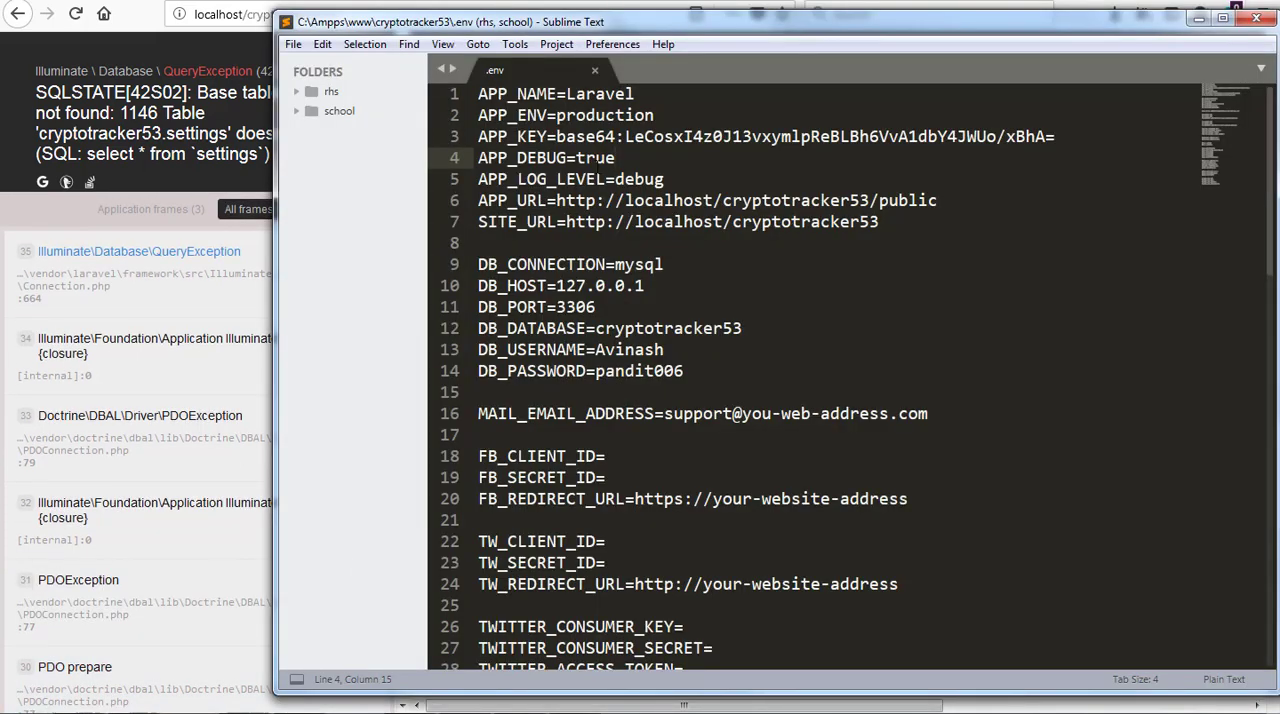
double_click(595, 158)
text(f)
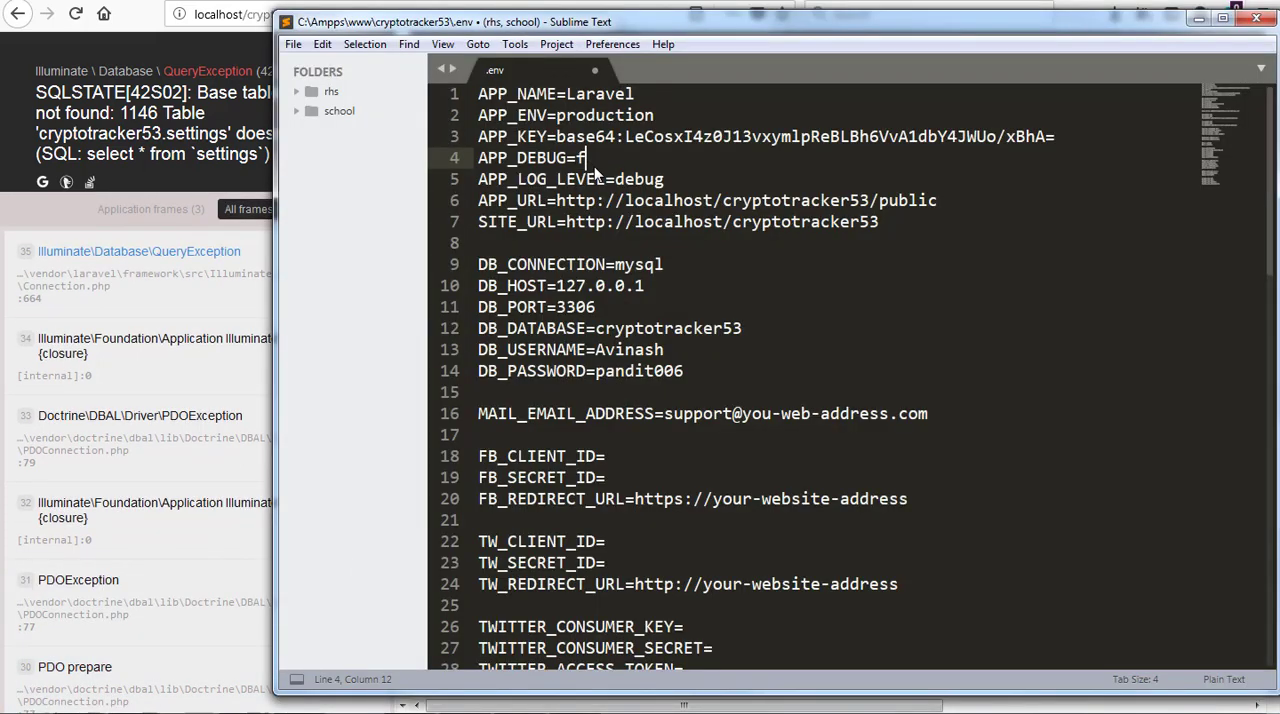
text(alse)
key(ctrl+s)
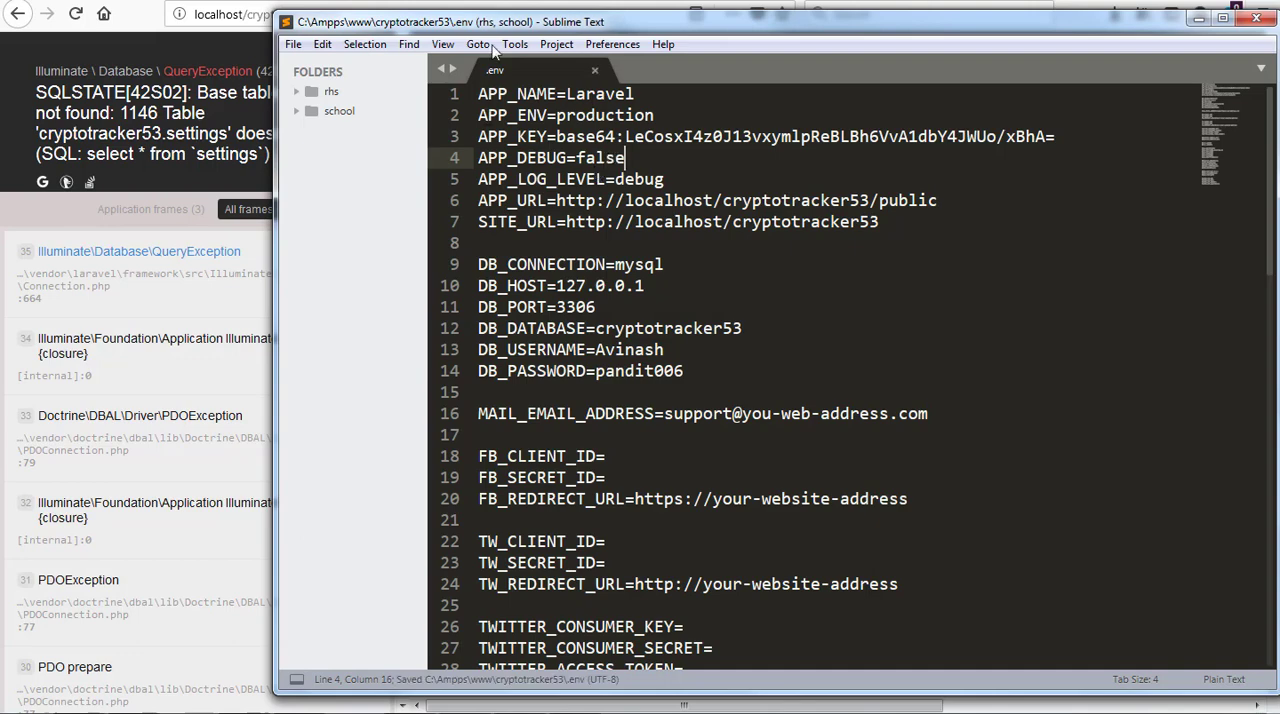
Return to phpMyAdmin in Firefox and import crypto.sql from the site's db folder into the cryptotracker53 database
key(alt+Tab)
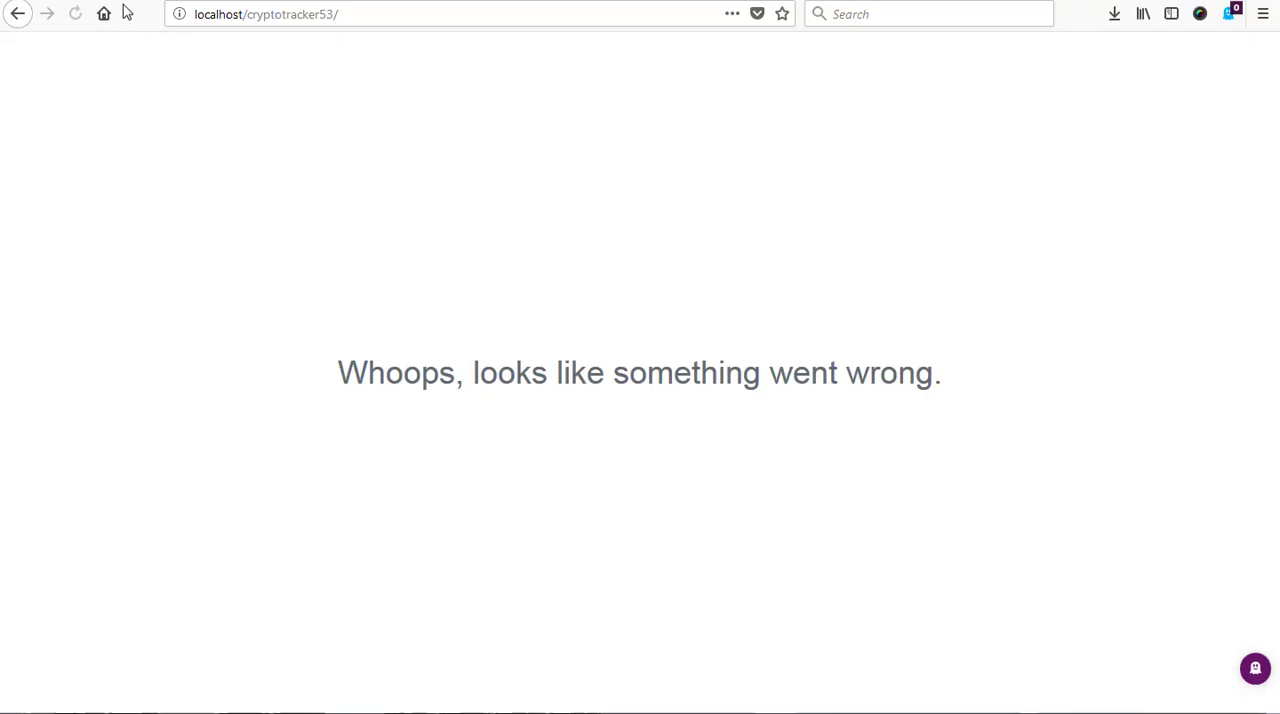
click(128, 1)
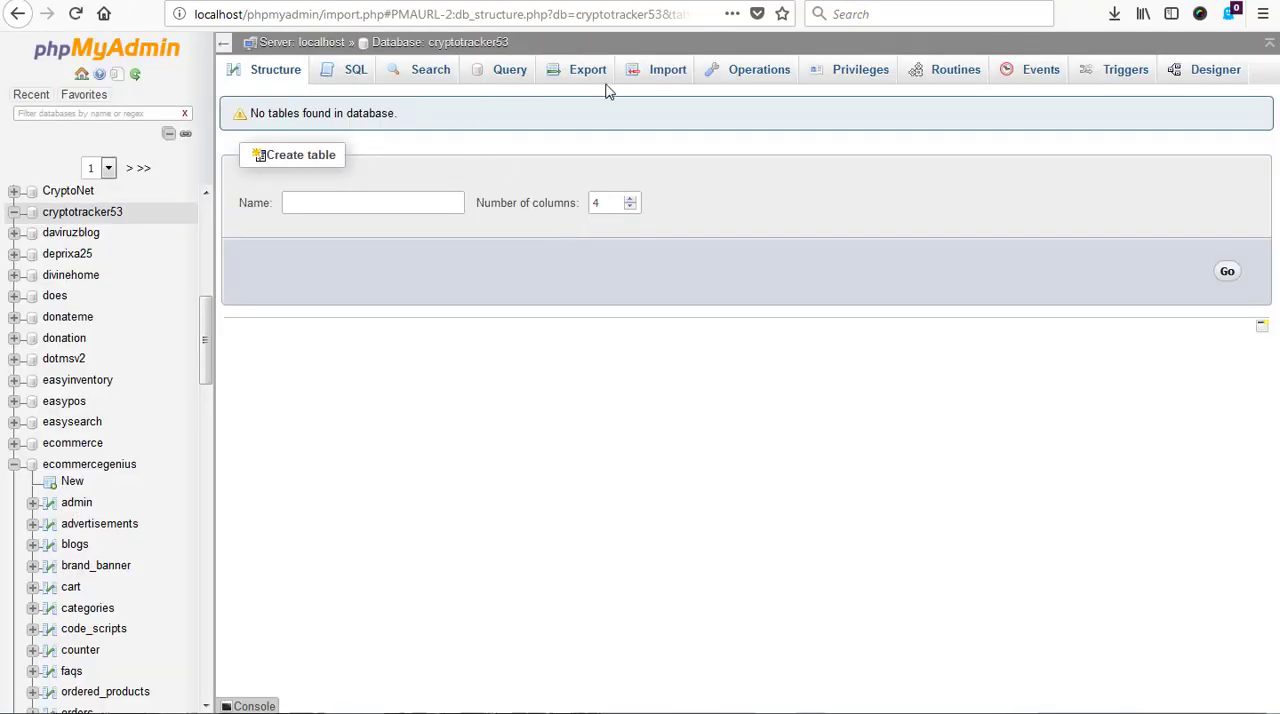
click(648, 80)
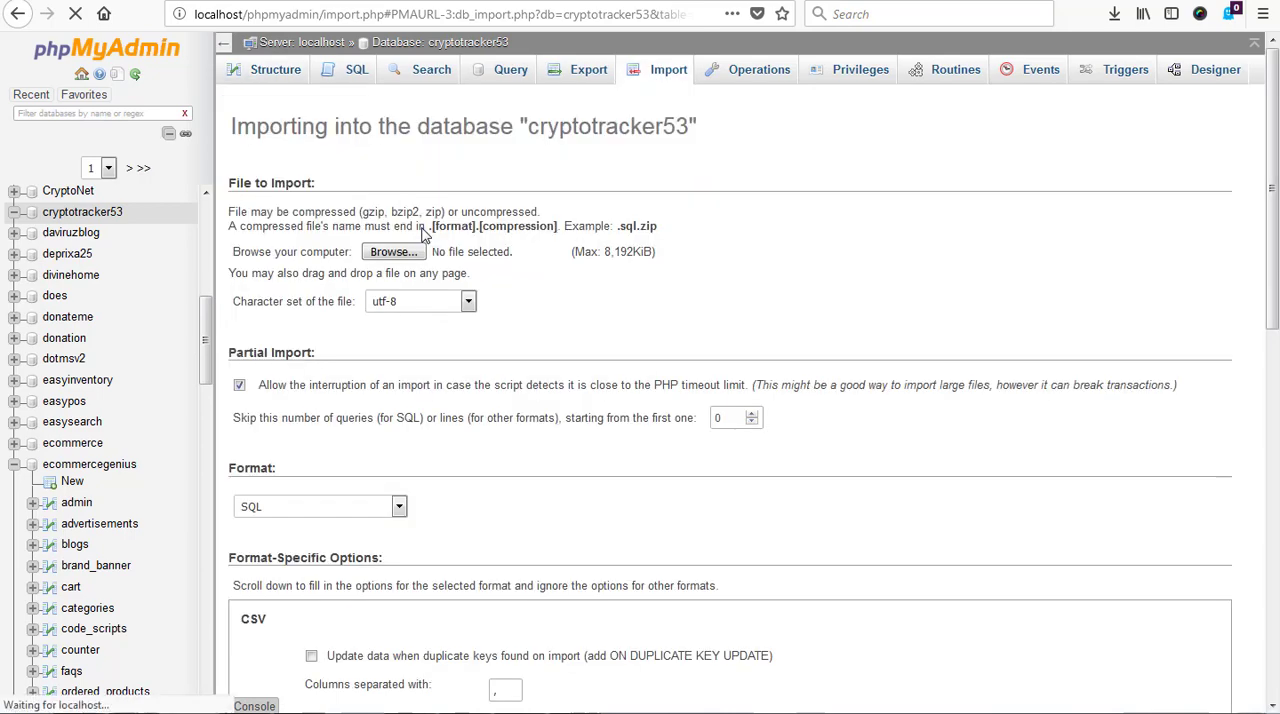
click(409, 251)
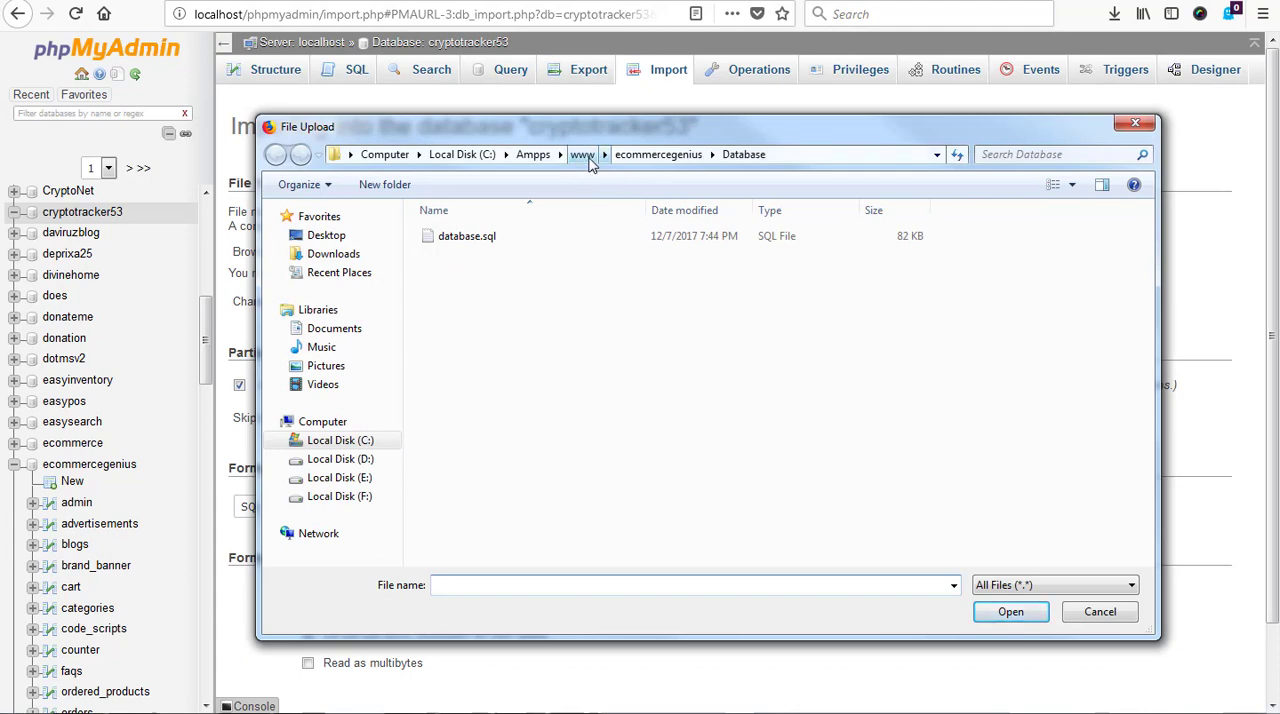
click(584, 156)
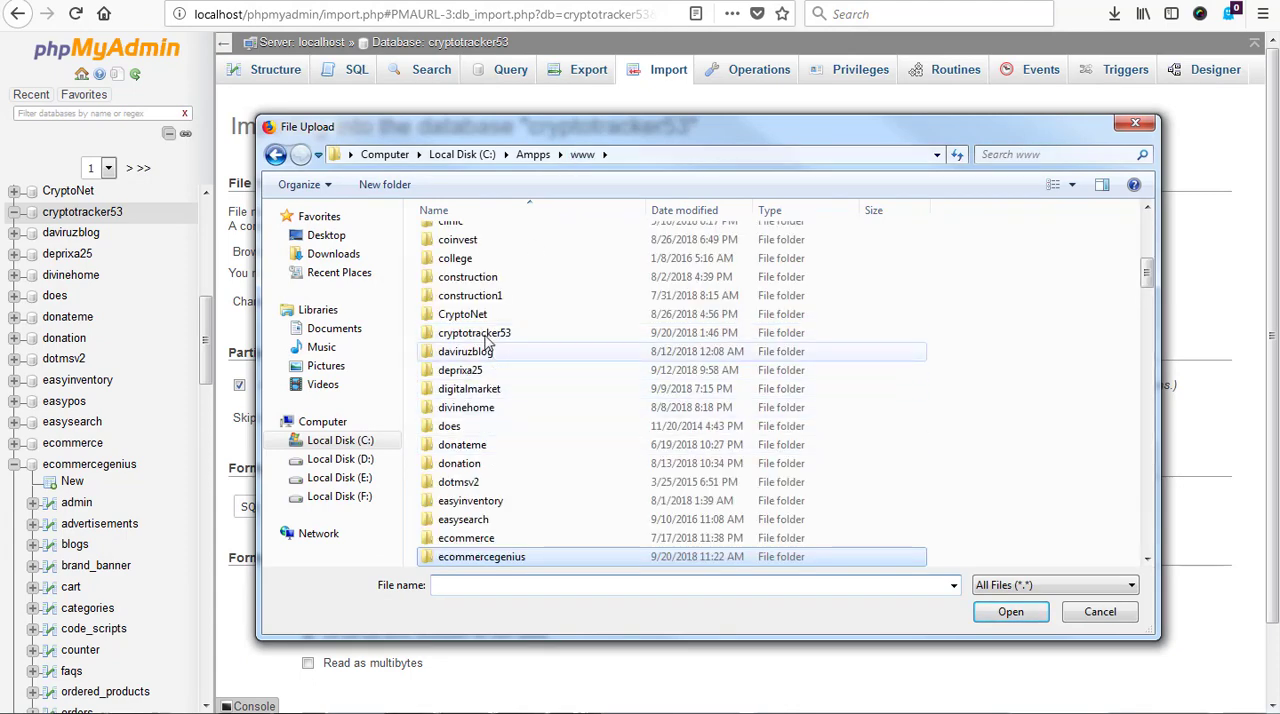
click(486, 336)
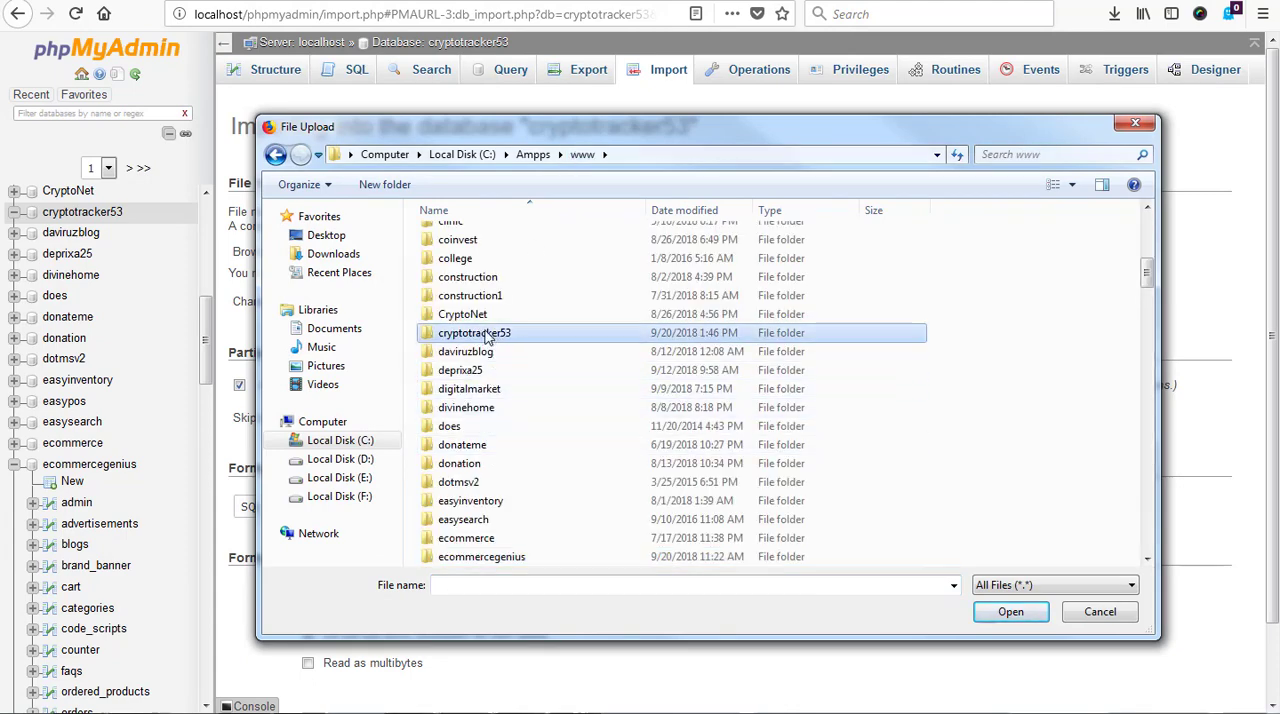
double_click(486, 336)
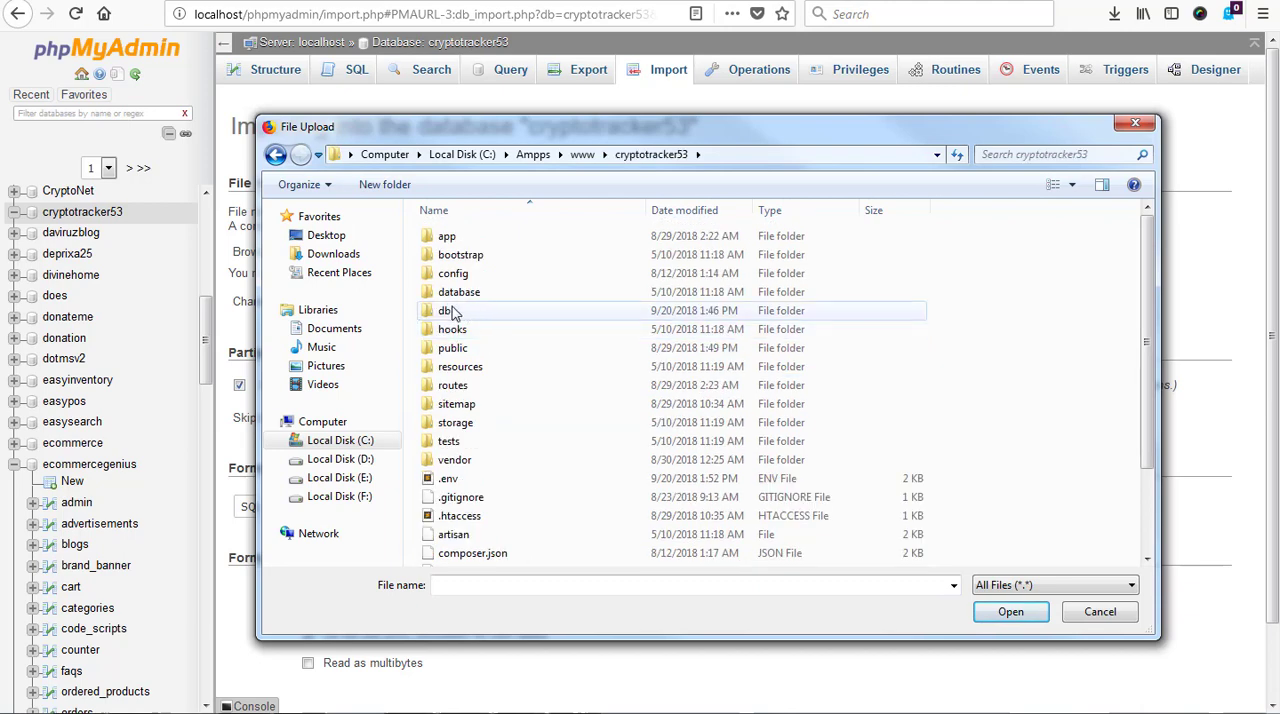
double_click(446, 312)
double_click(463, 248)
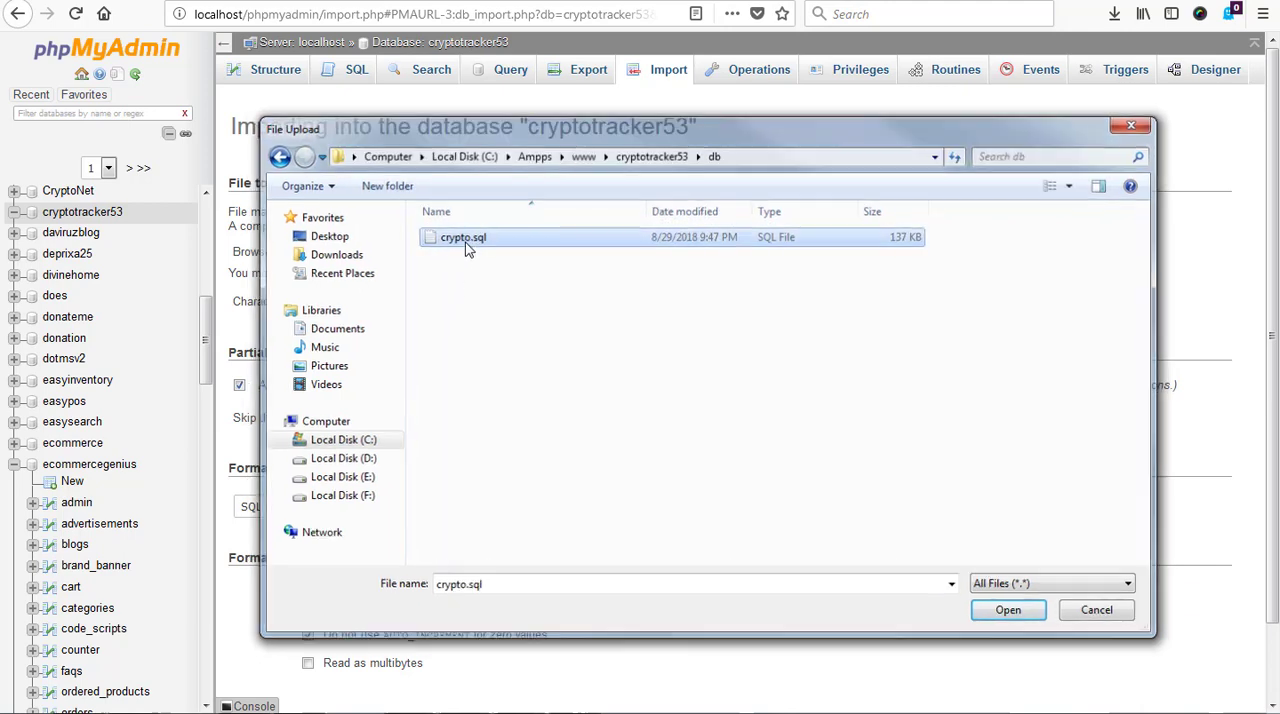
scroll(357, 585, down, 2)
click(258, 638)
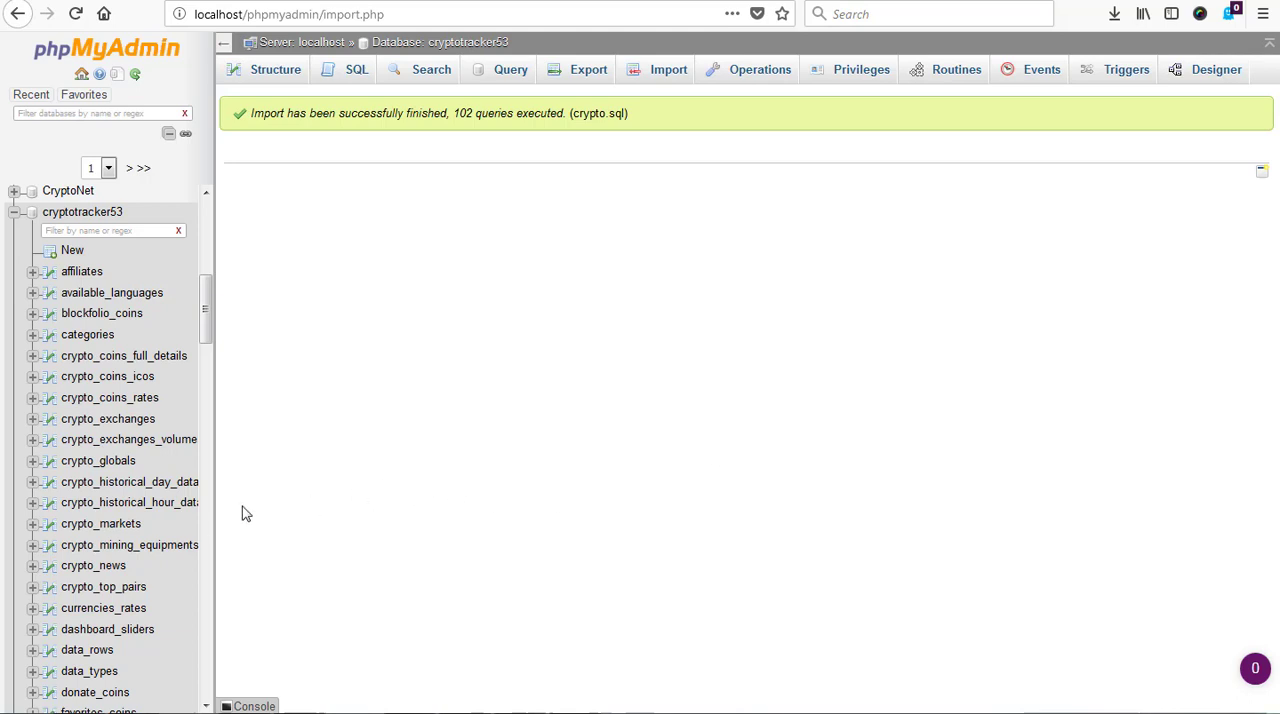
Examine the imported tables of the cryptotracker53 database in the database tree and in its structure view
scroll(165, 545, down, 6)
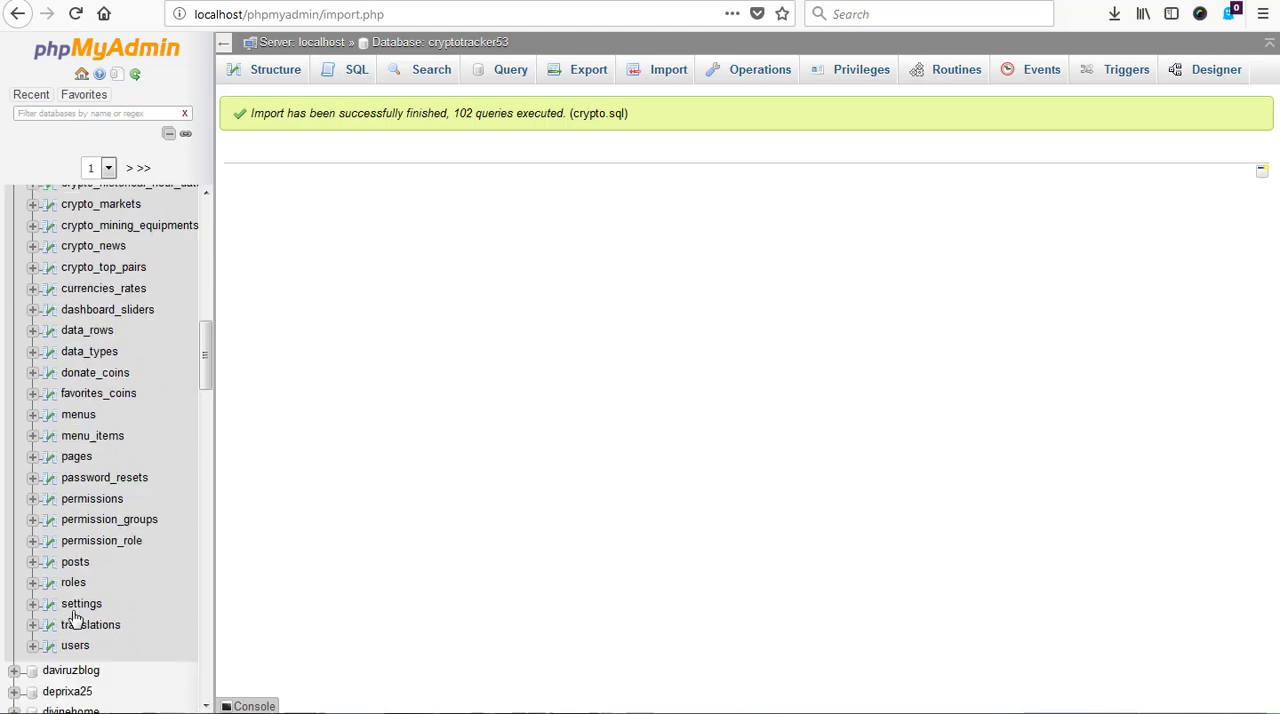
scroll(83, 612, up, 8)
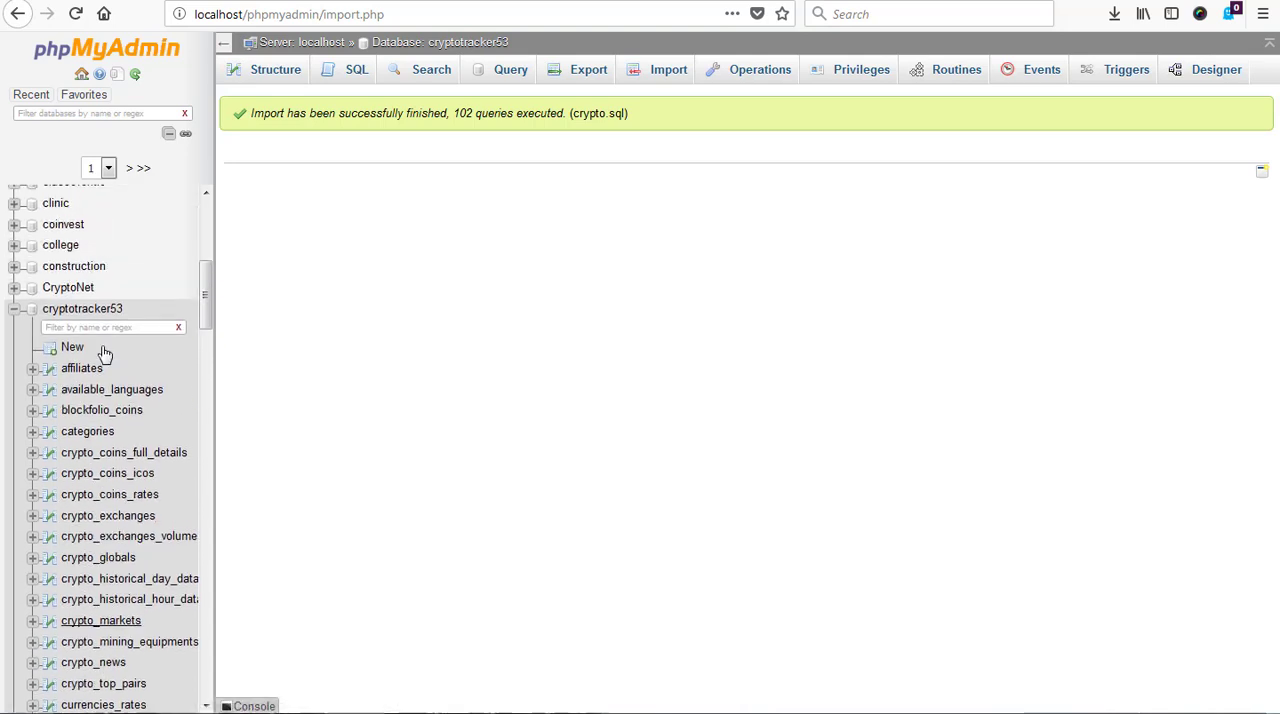
click(82, 373)
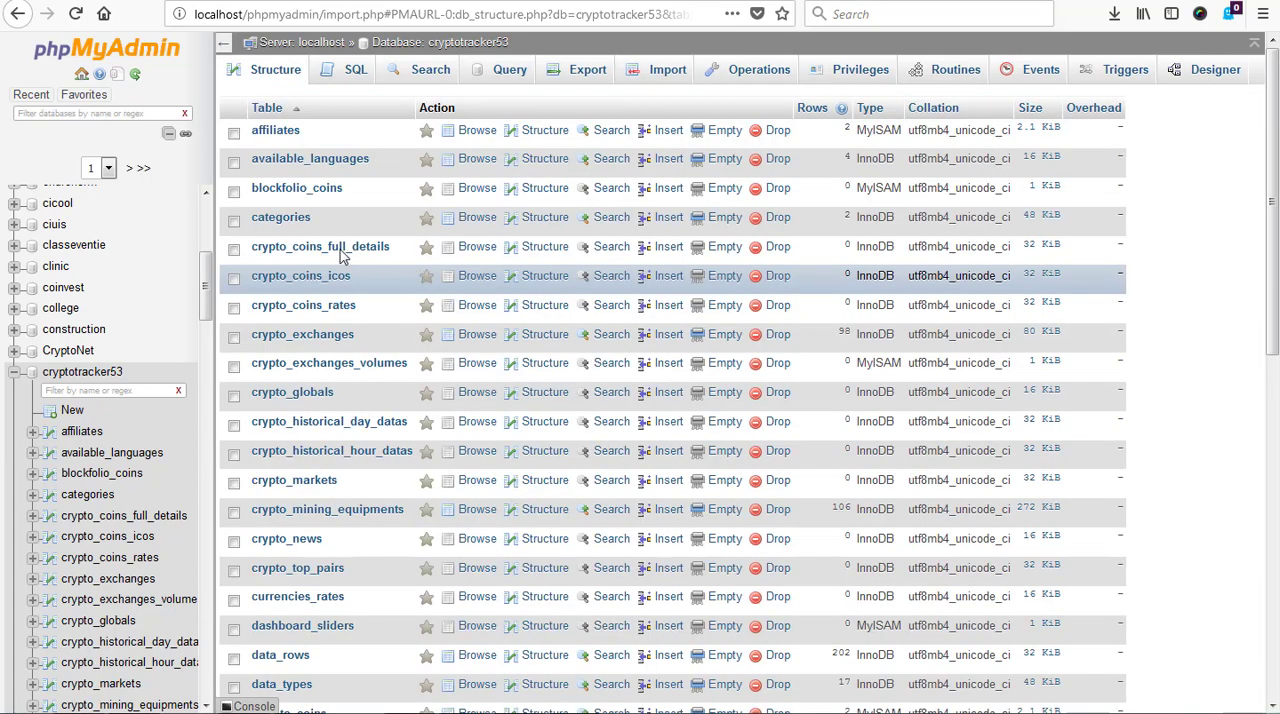
scroll(355, 410, down, 5)
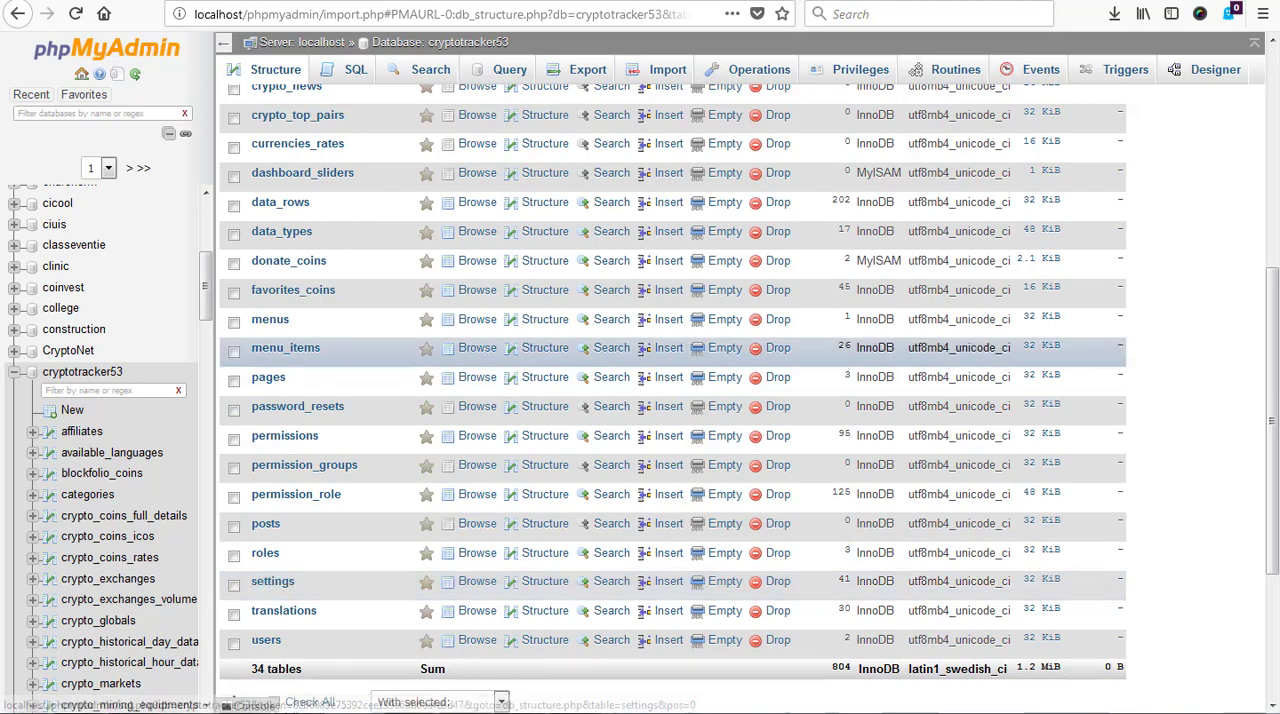
Go back to the site's browser tab and load localhost/cryptotracker53/ again
click(385, 1)
click(398, 20)
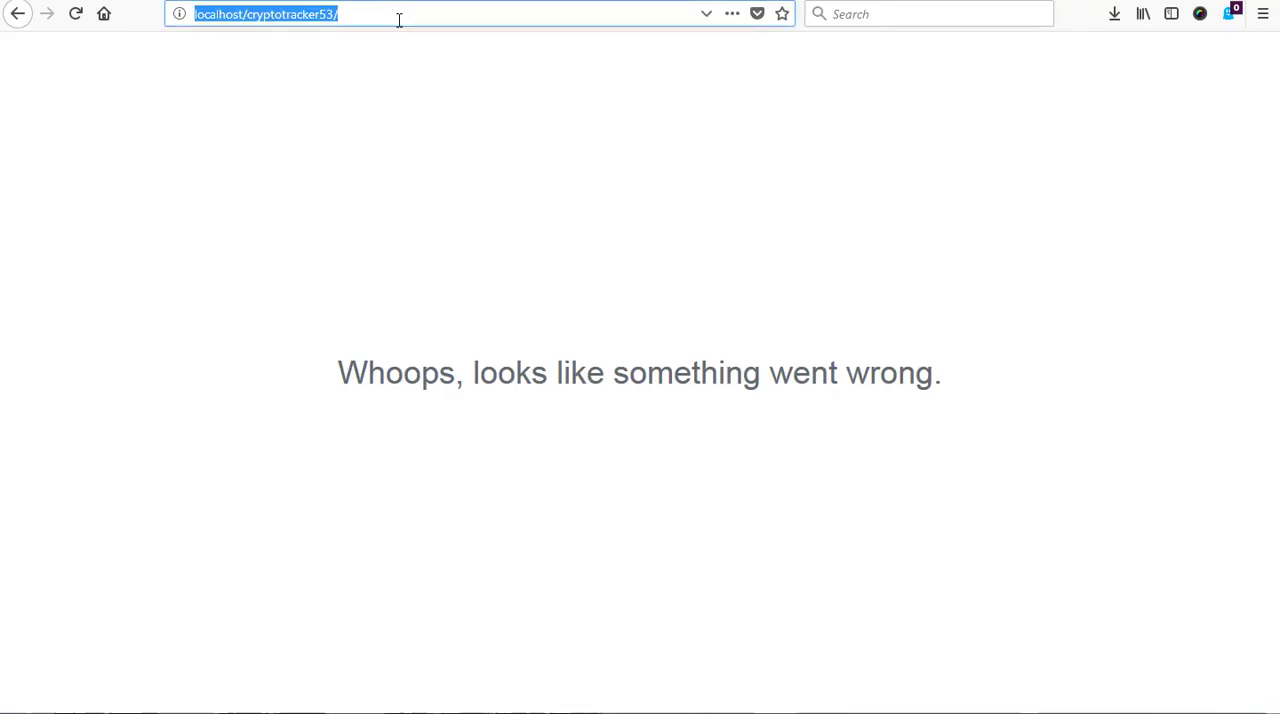
key(Return)
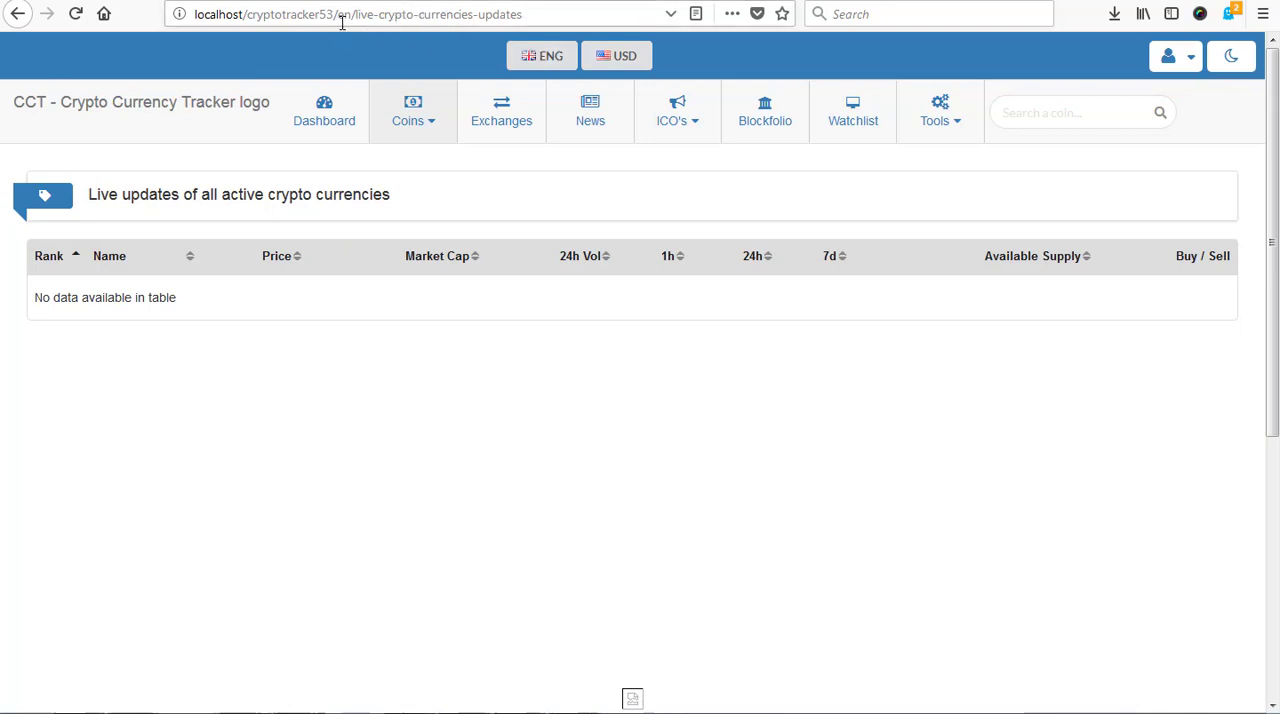
Open the site's admin login page at localhost/cryptotracker53/admin and dismiss the saved login suggestions for the e-mail field
drag(338, 14, 574, 14)
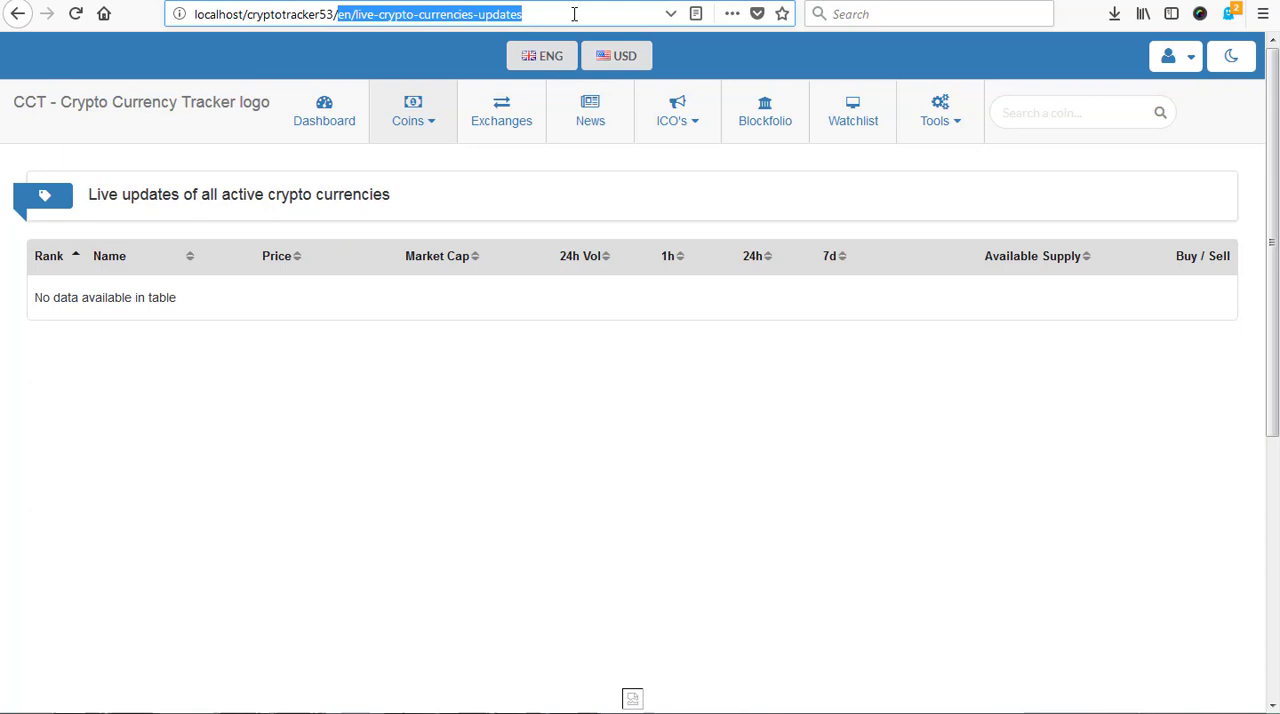
text(admin)
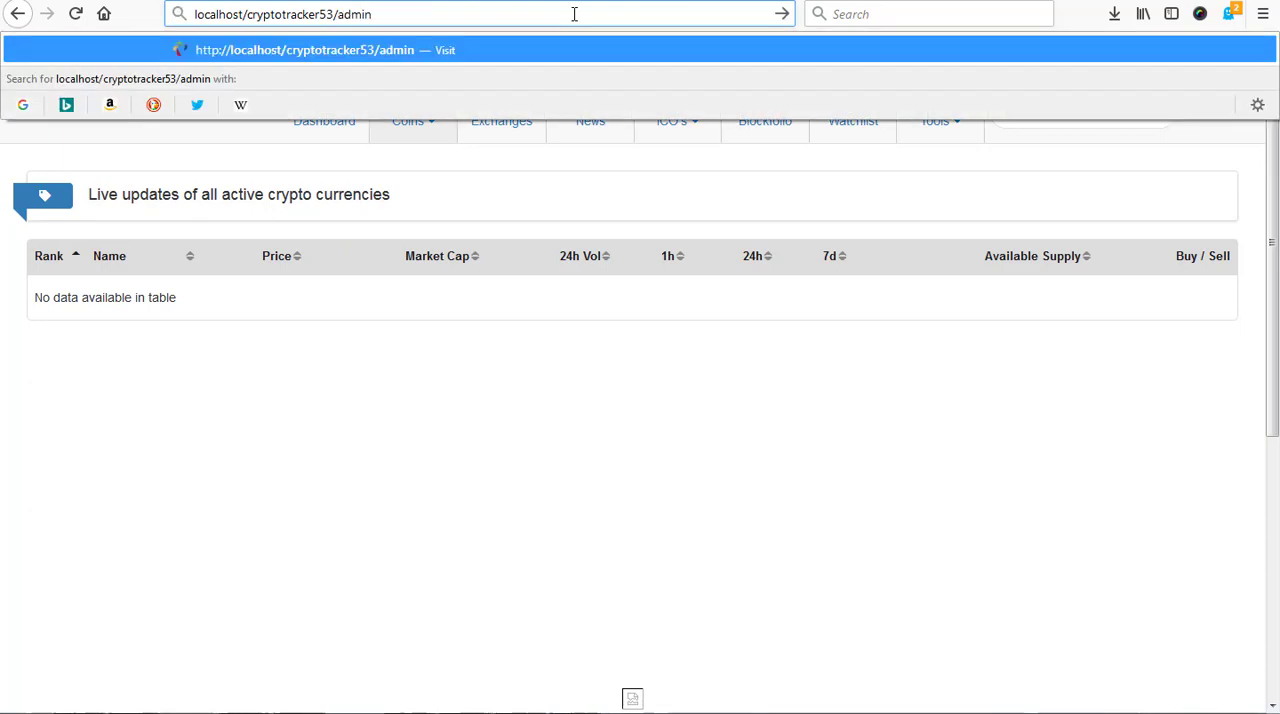
key(Return)
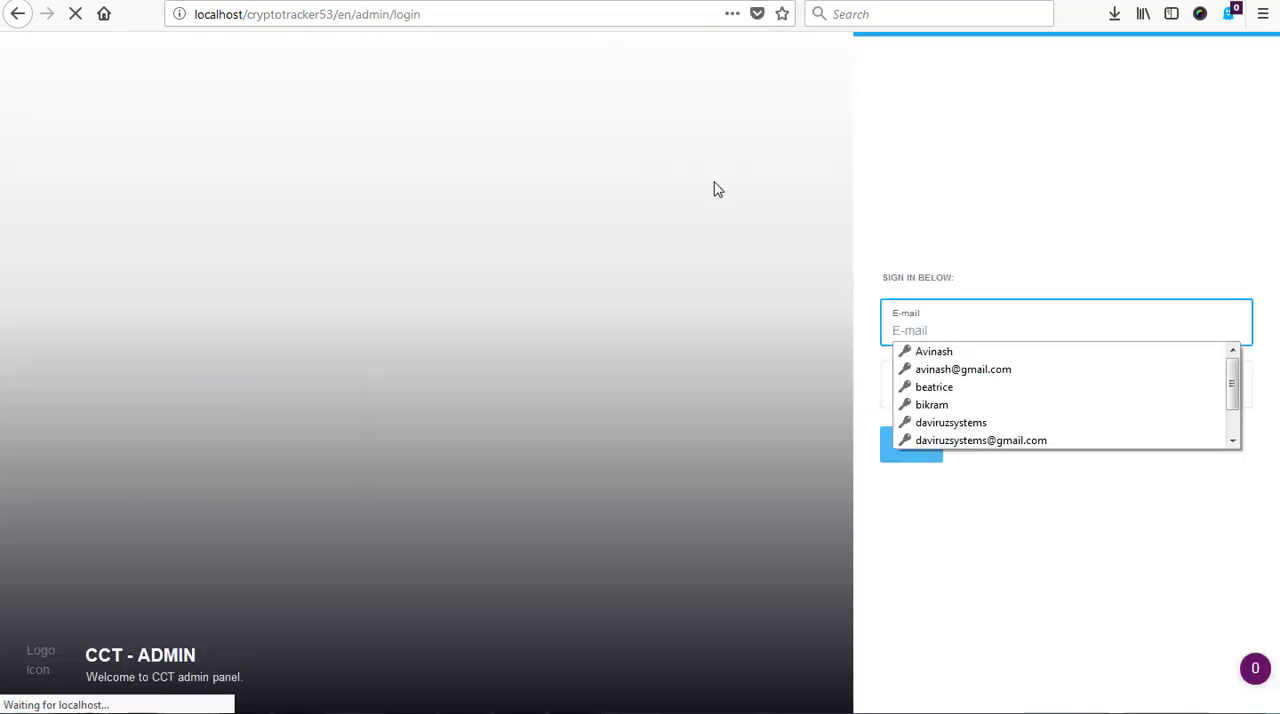
click(938, 332)
click(1007, 264)
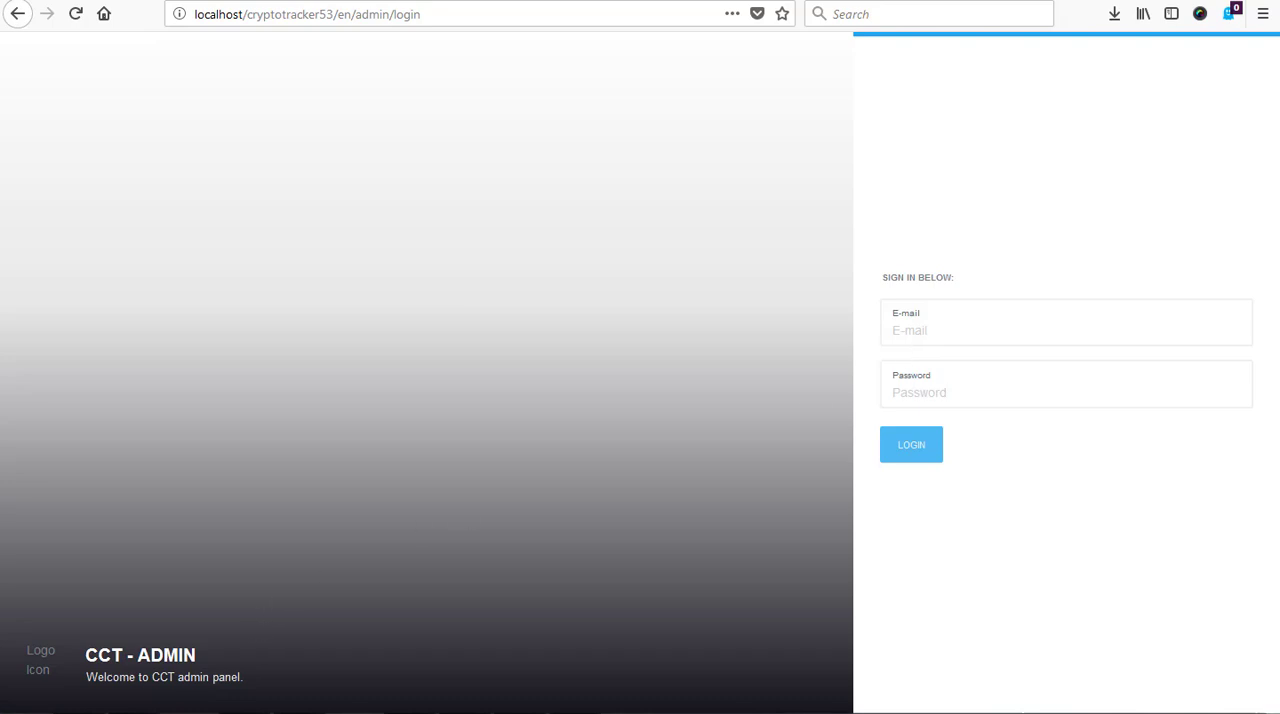
From the site's database/seeds folder, open UsersTableSeeder.php in Sublime Text, examine the default admin account, and close the editor and folder windows
key(alt+Tab)
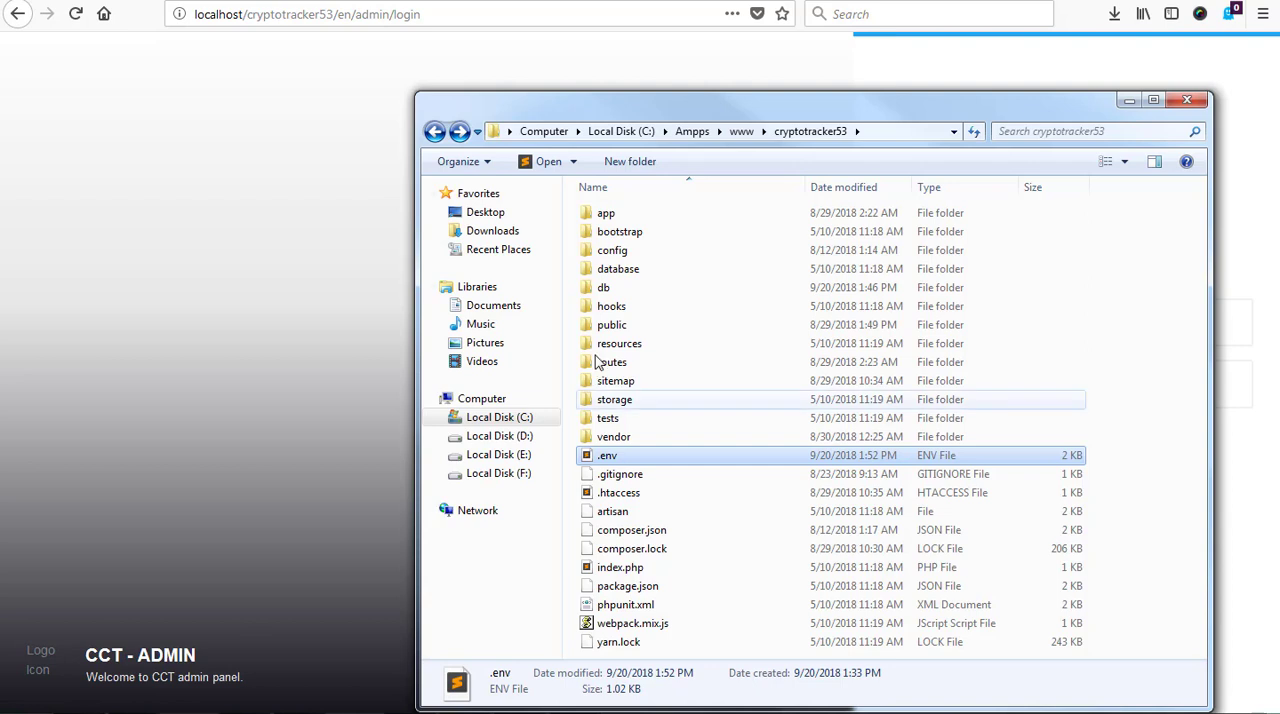
double_click(624, 272)
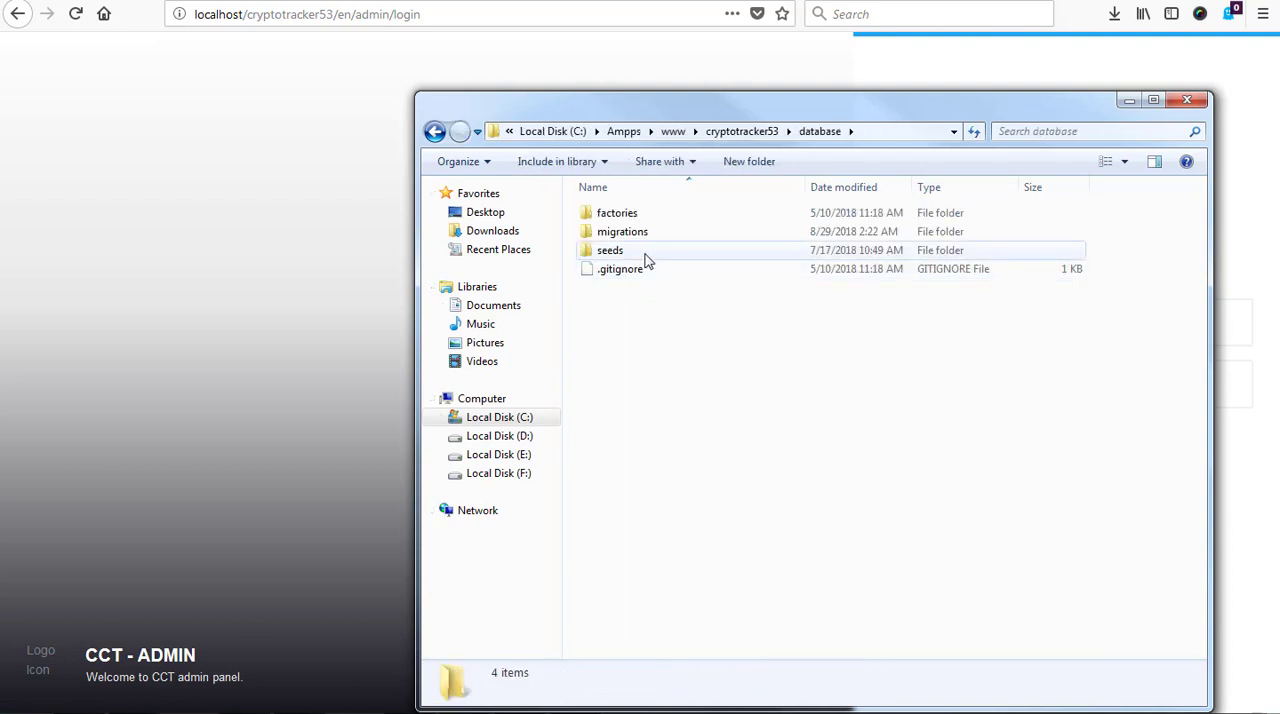
click(643, 254)
double_click(643, 254)
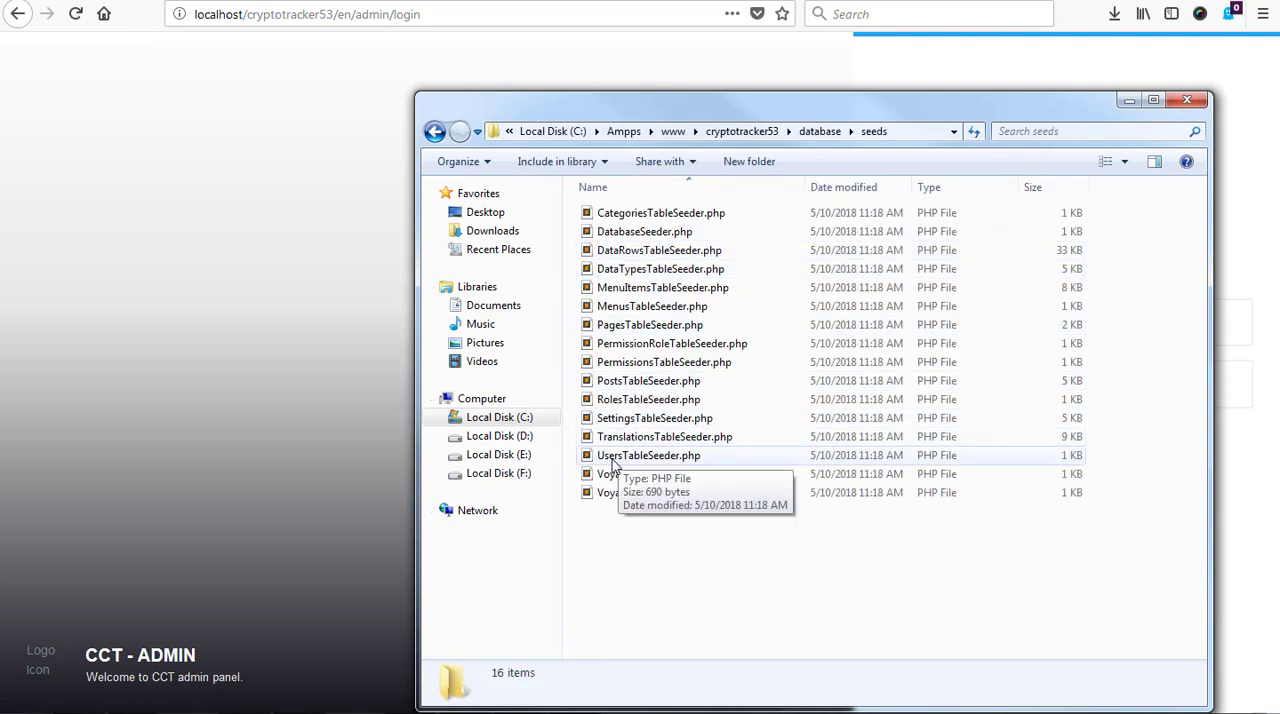
click(674, 462)
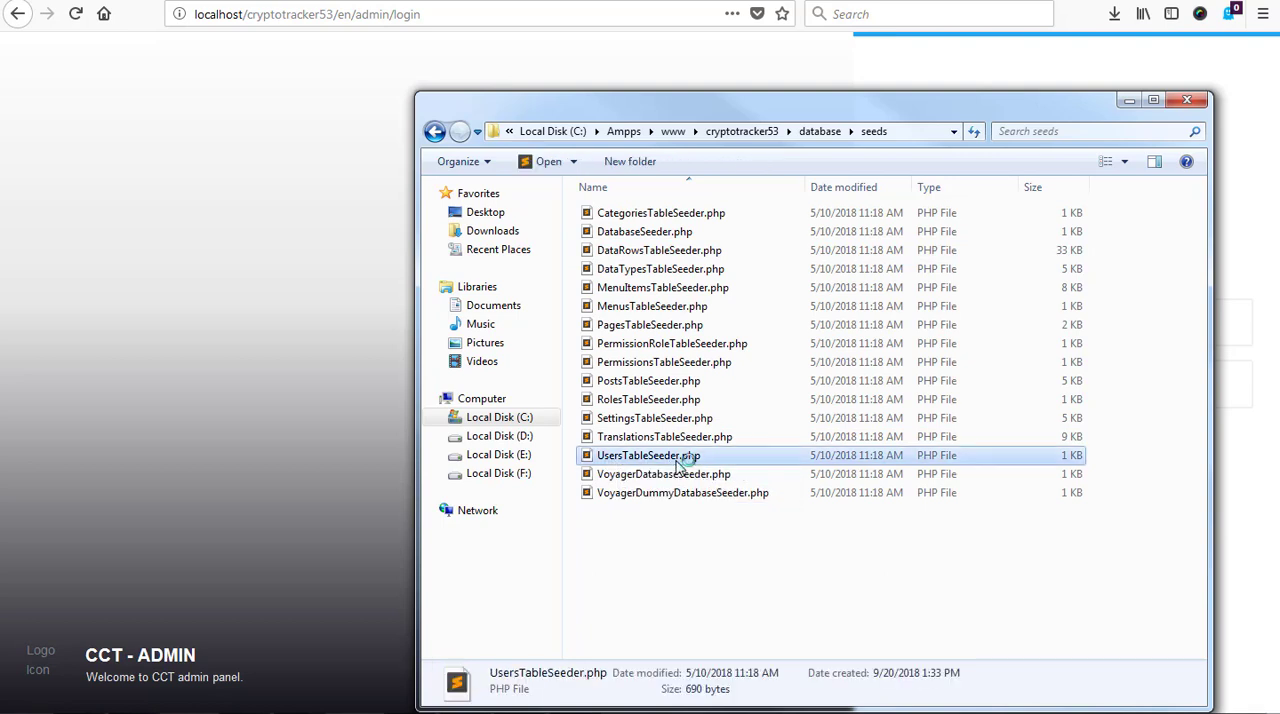
double_click(679, 459)
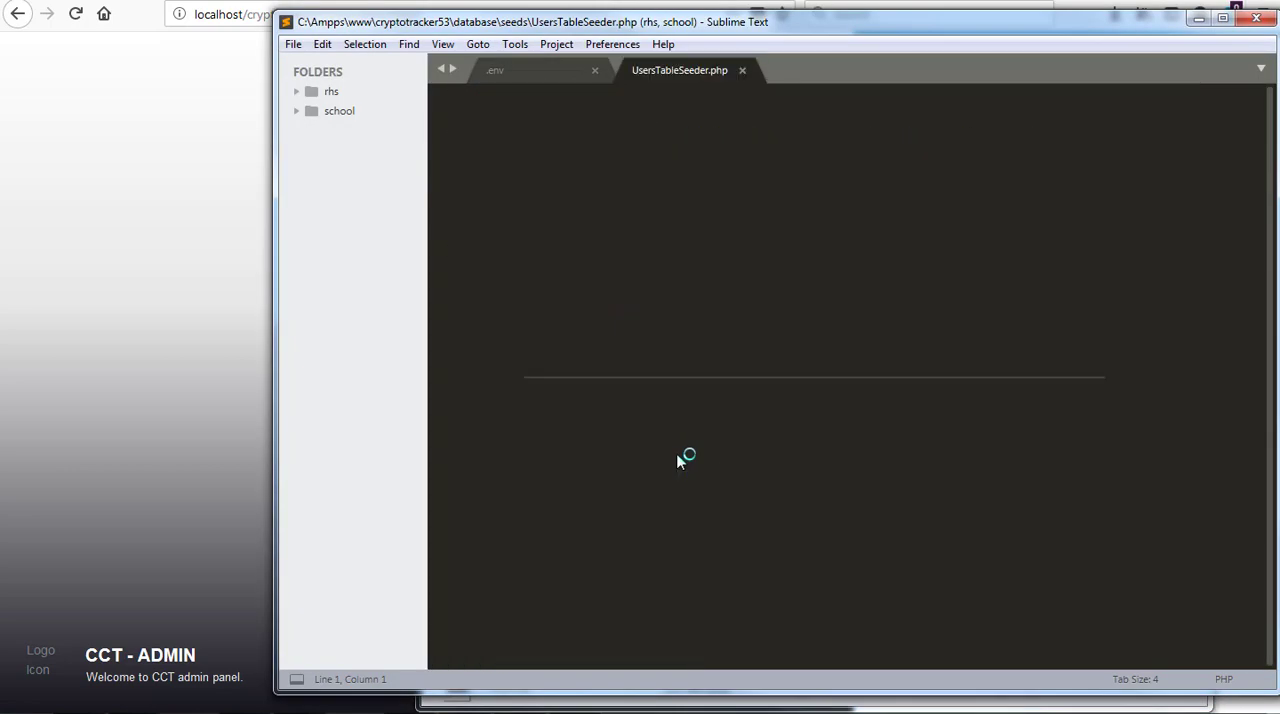
scroll(686, 455, down, 3)
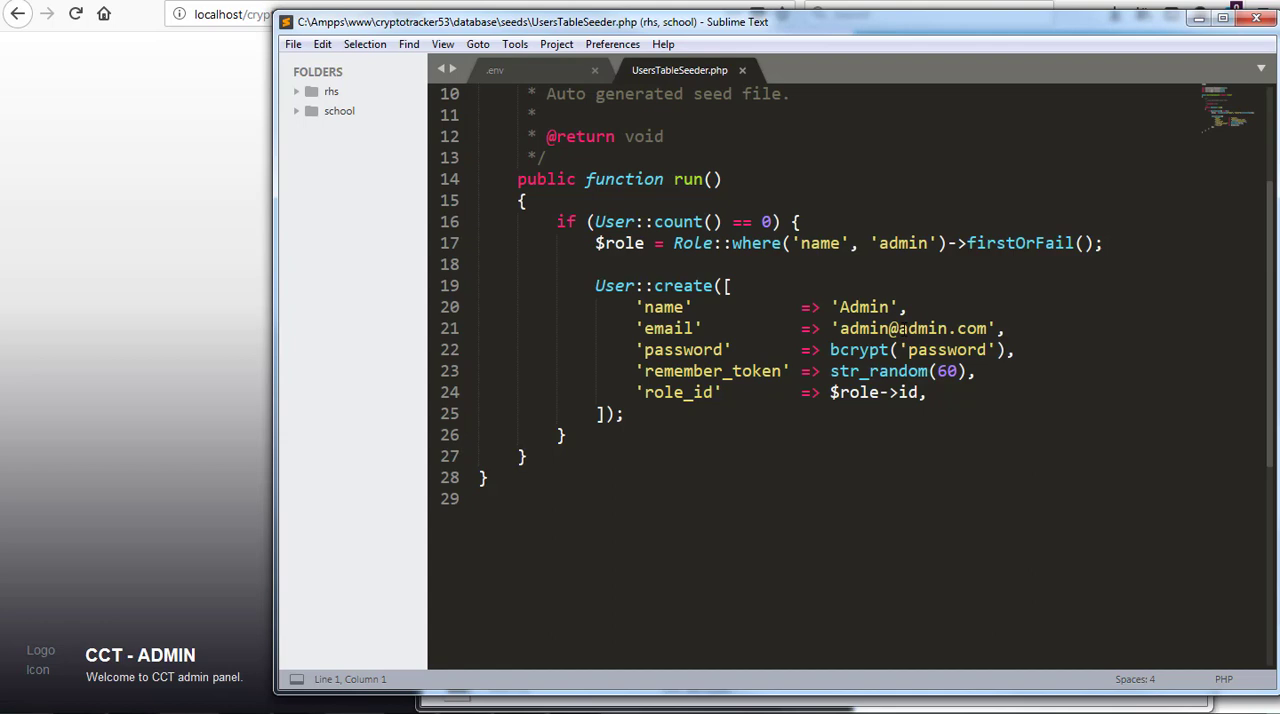
click(1254, 19)
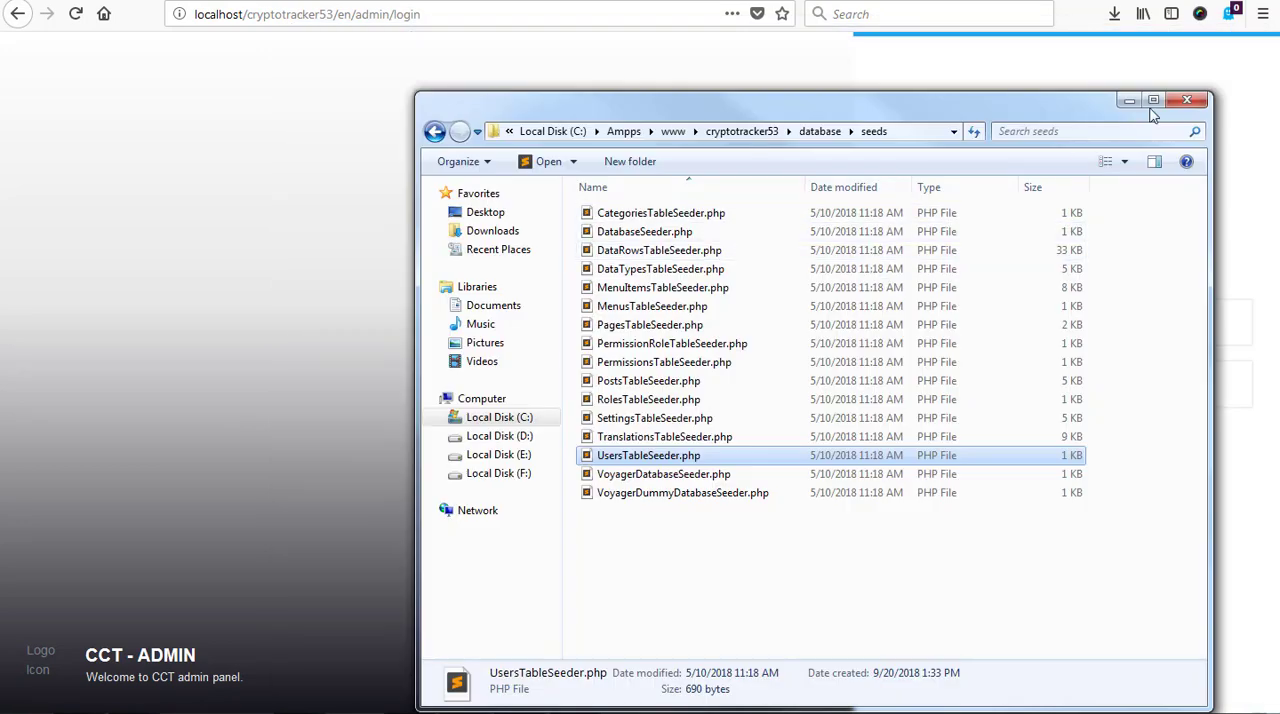
click(1187, 99)
Leave the admin login page for the site's front end at localhost/cryptotracker53/
drag(338, 14, 505, 13)
key(BackSpace)
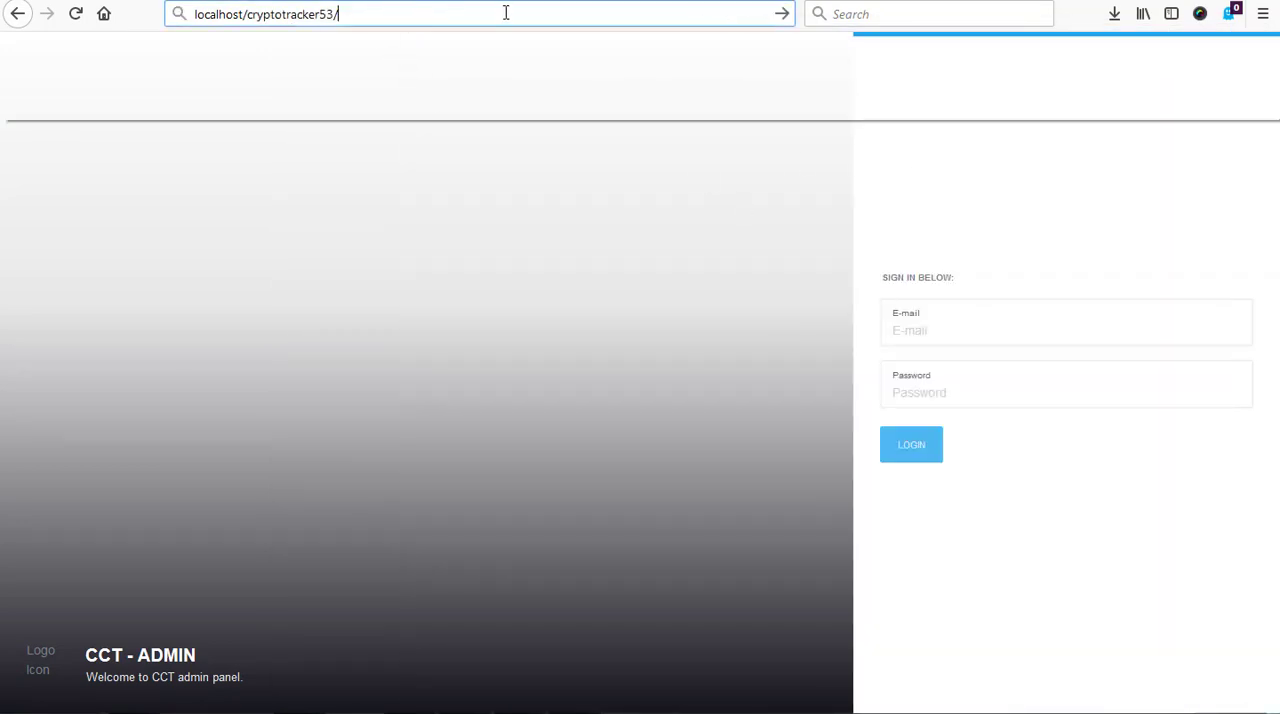
key(Return)
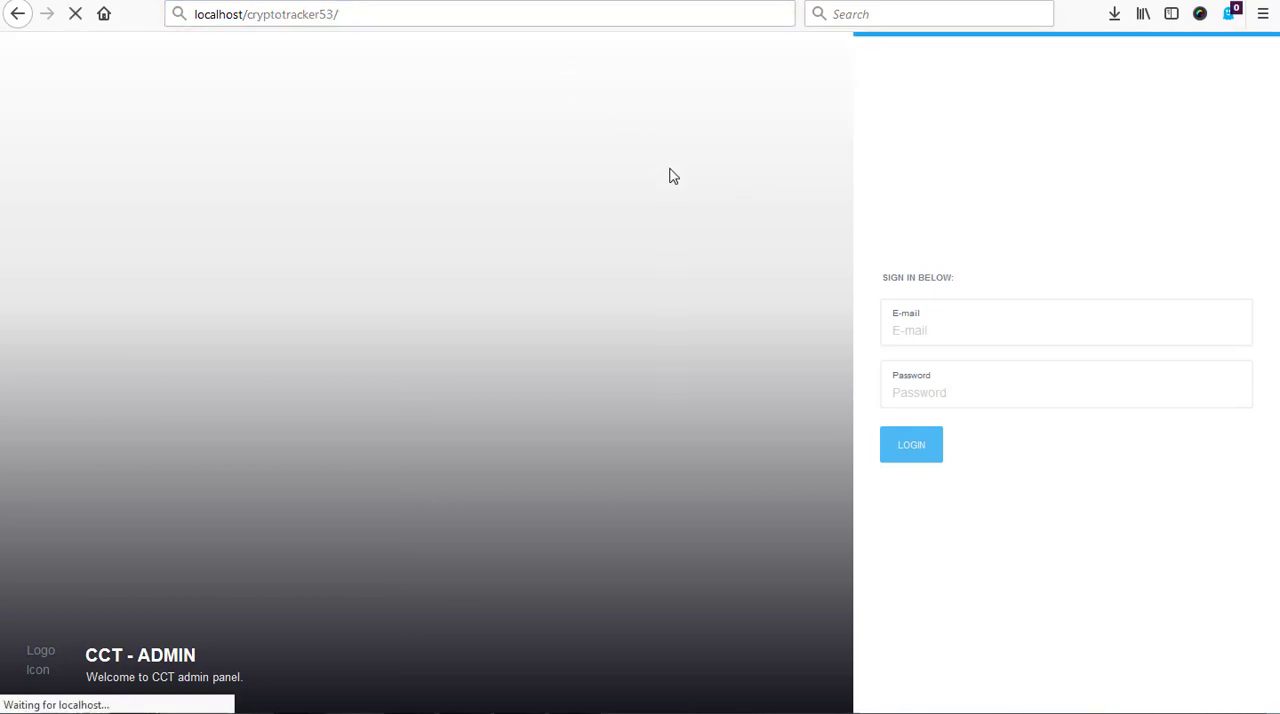